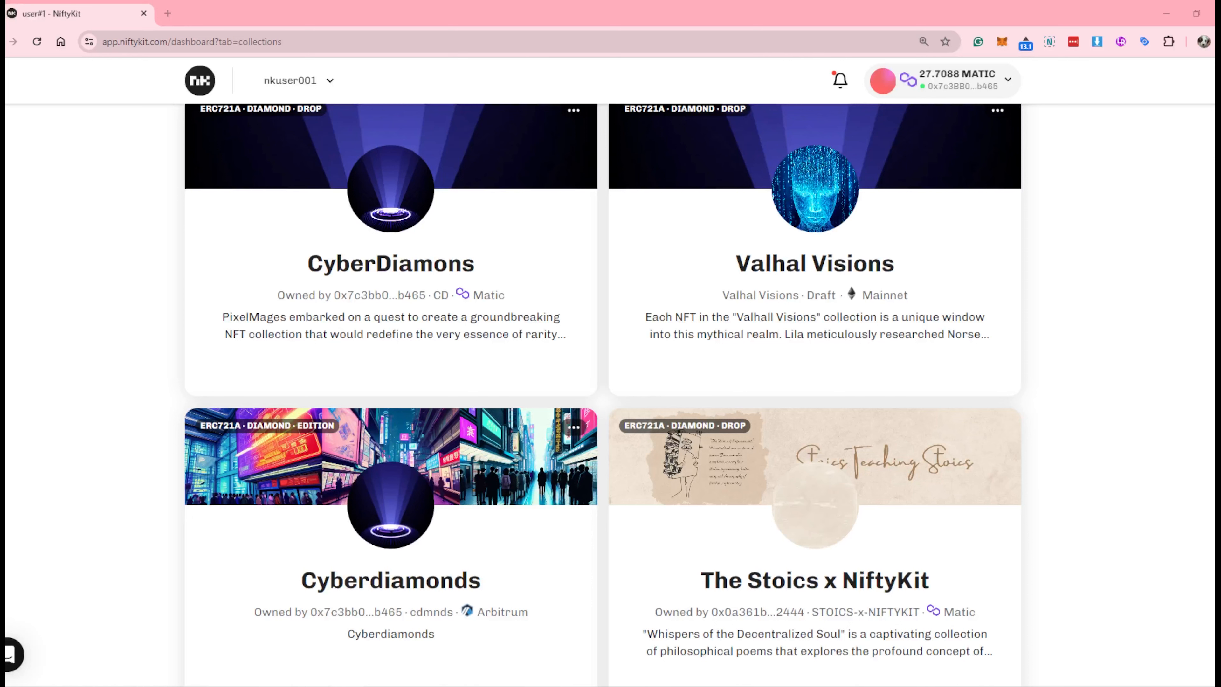
- Open the CyberDiamons collection and add the ERC-20 app to it, approving the wallet transaction
click(500, 247)
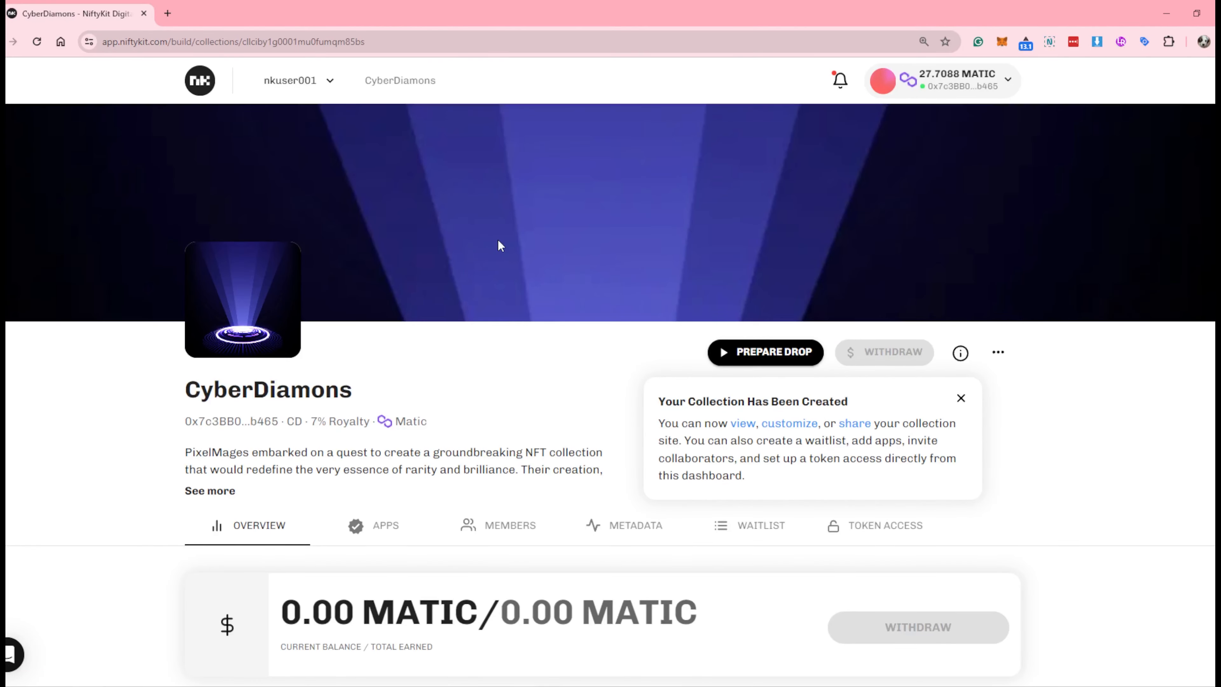
scroll(498, 238, down, 3)
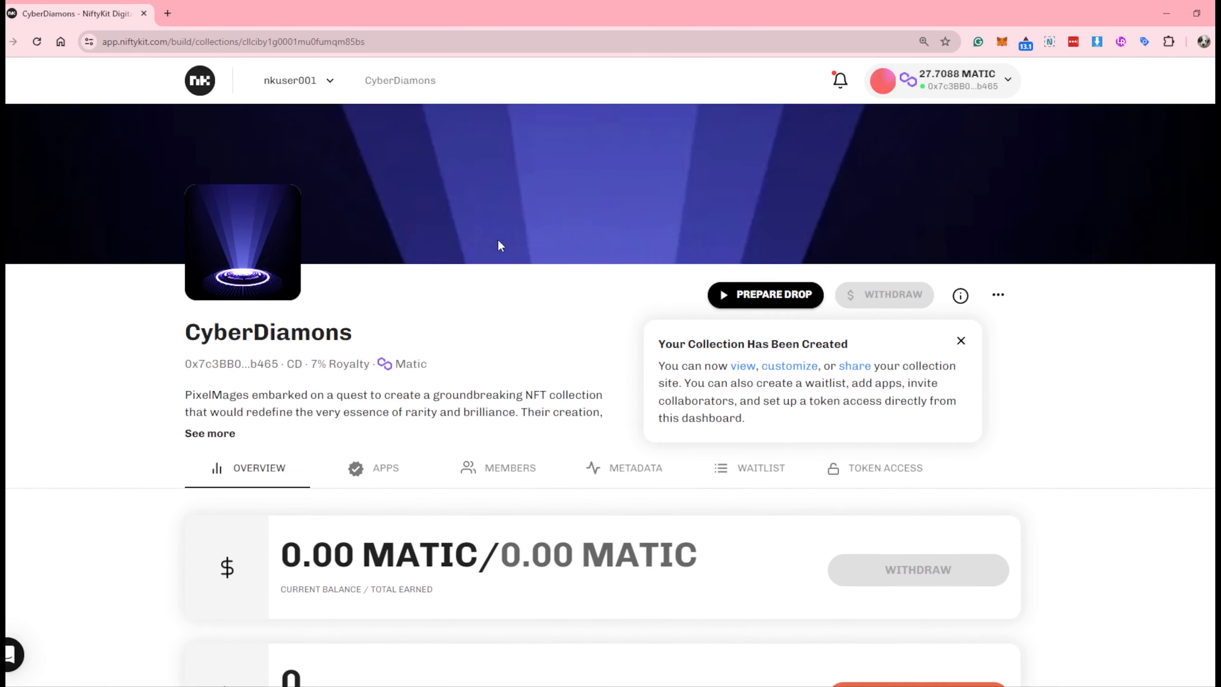
click(423, 404)
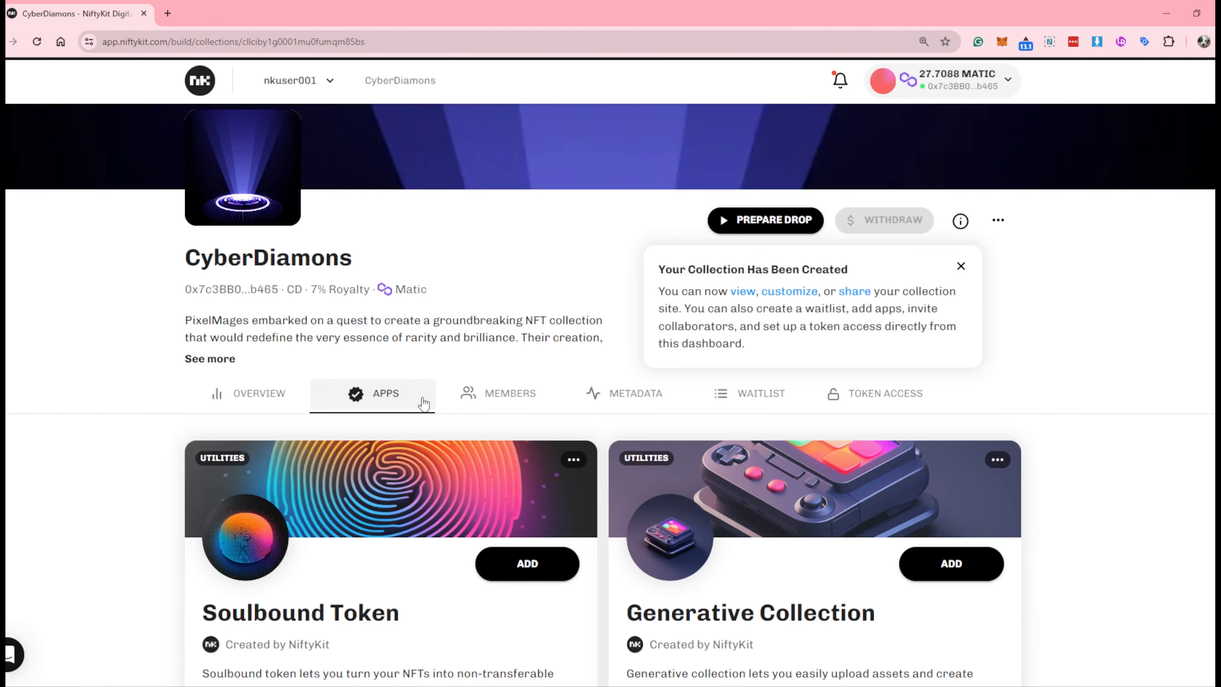
scroll(423, 403, down, 10)
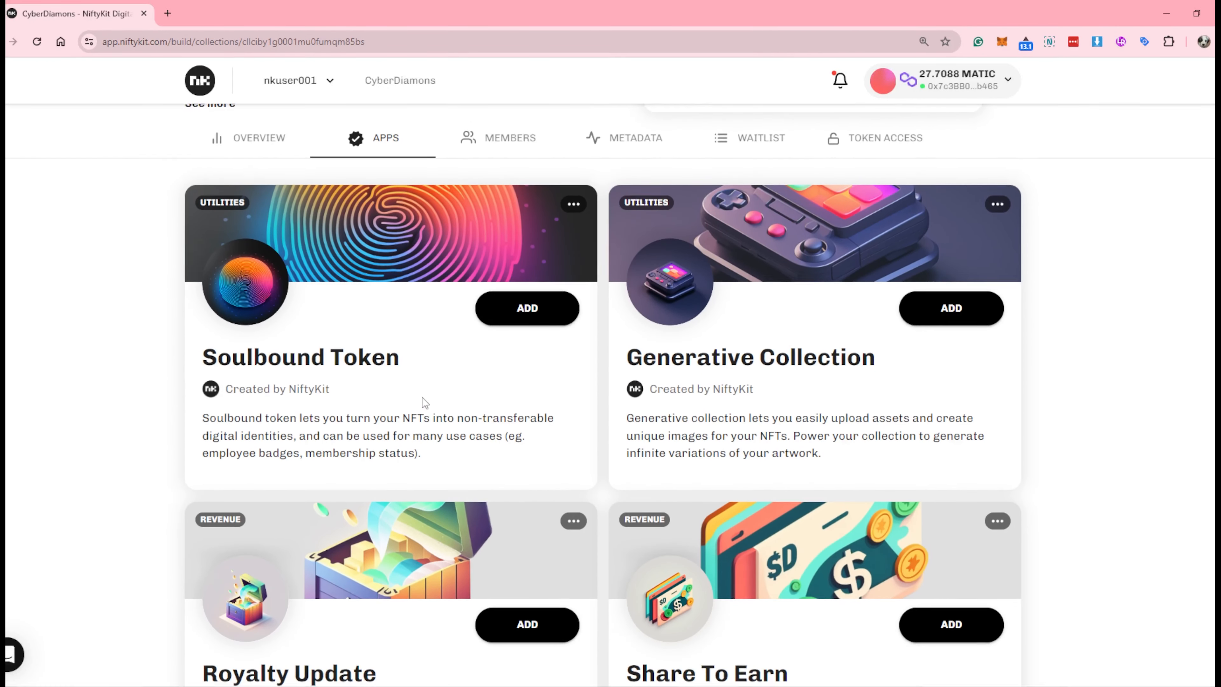
scroll(423, 404, down, 5)
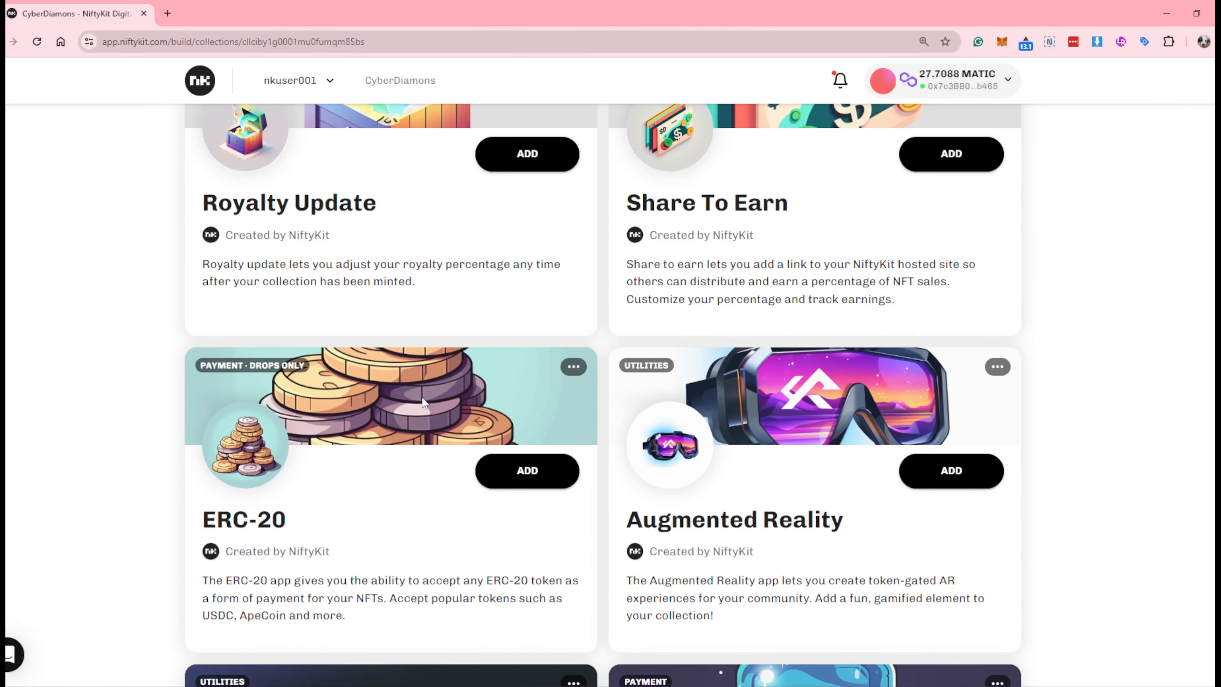
click(528, 470)
click(1166, 374)
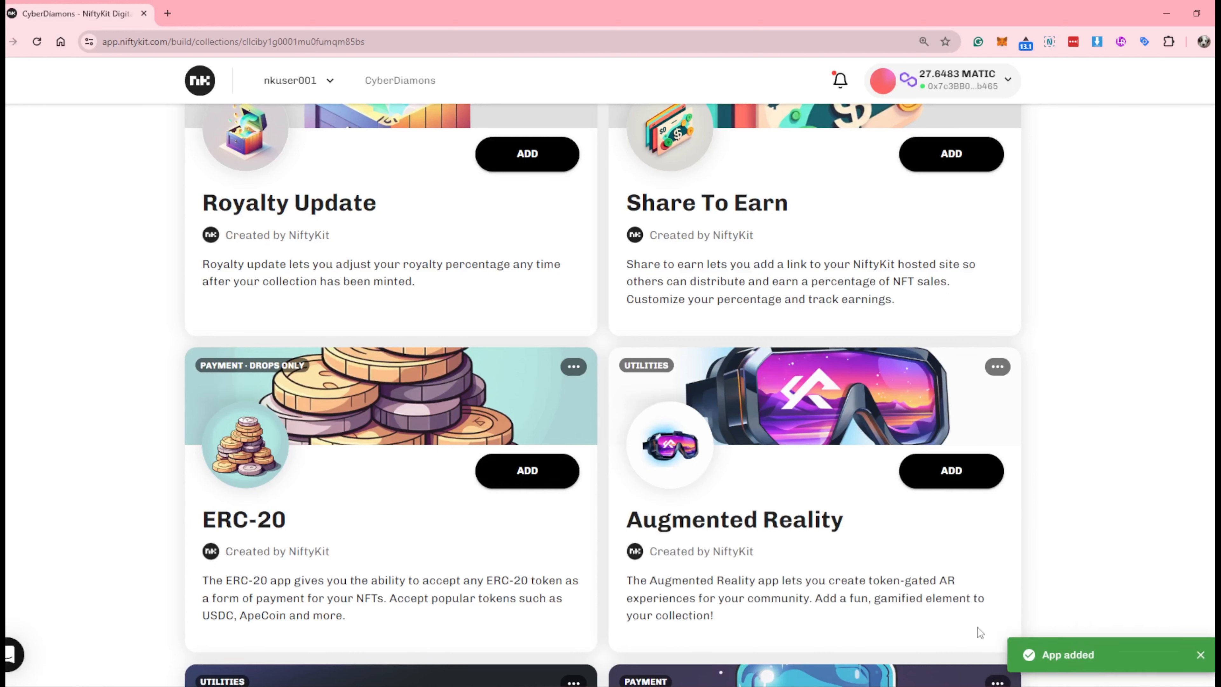
- Try to apply USDC as the active ERC-20 token for the collection's sales, rejecting the wallet transaction and closing the token dialog
scroll(334, 223, up, 10)
scroll(335, 226, up, 3)
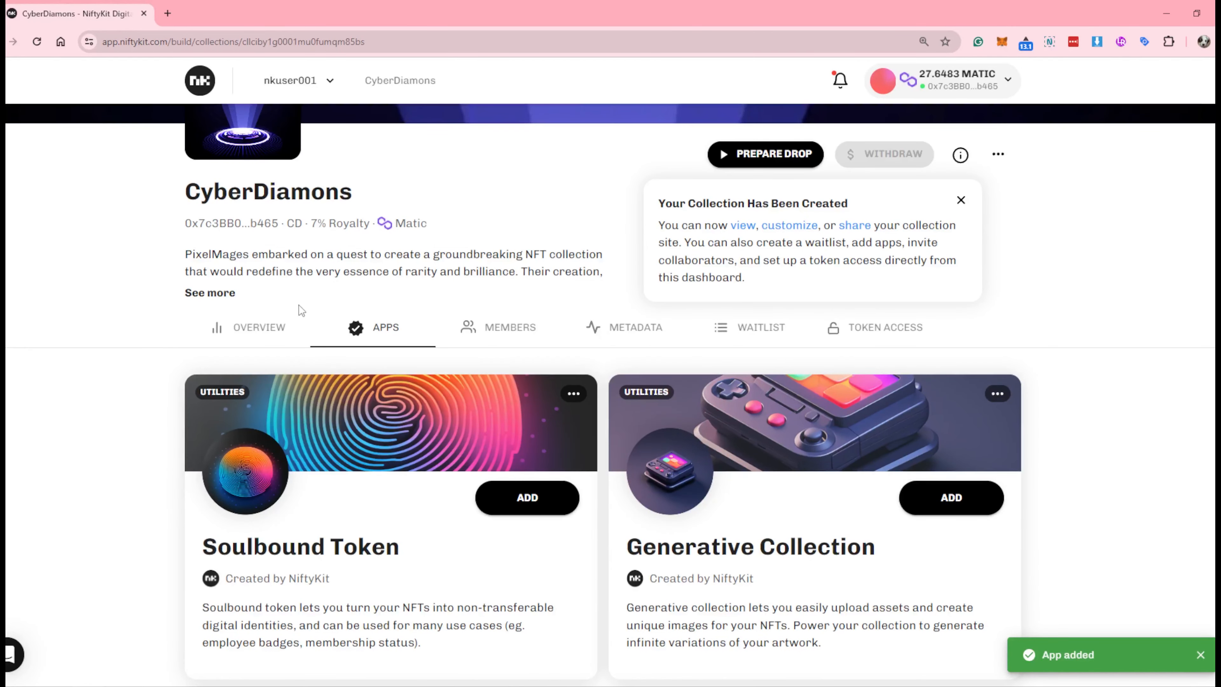
click(271, 341)
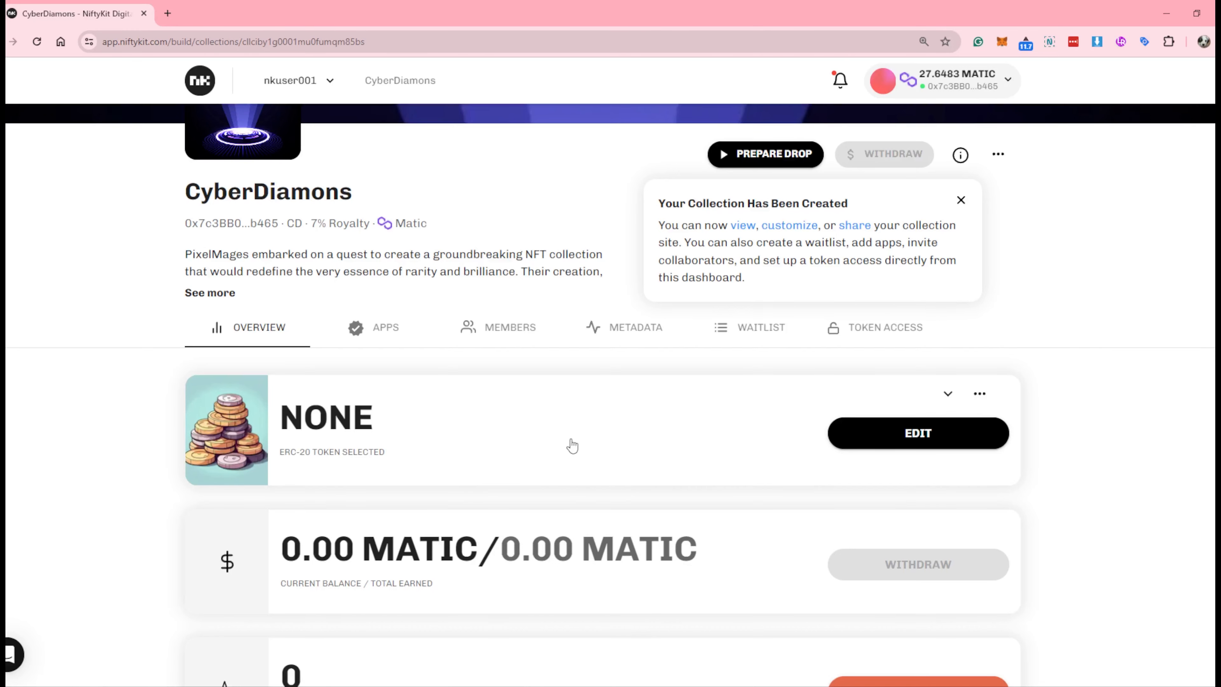
click(874, 451)
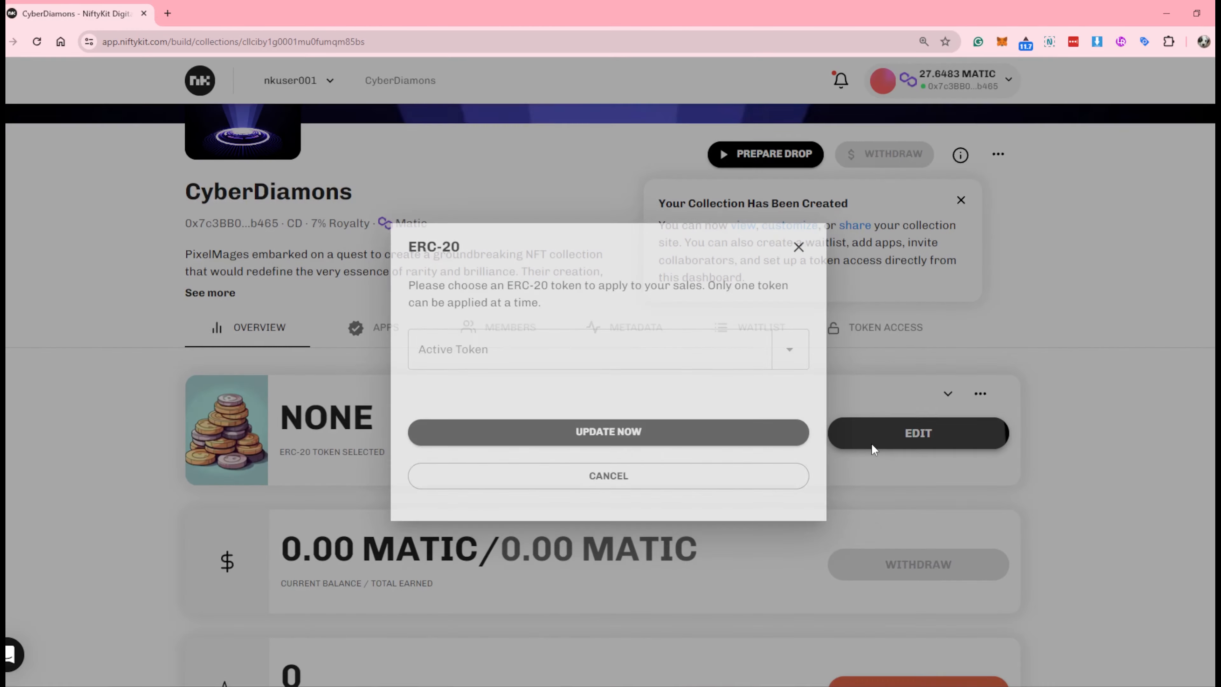
click(790, 356)
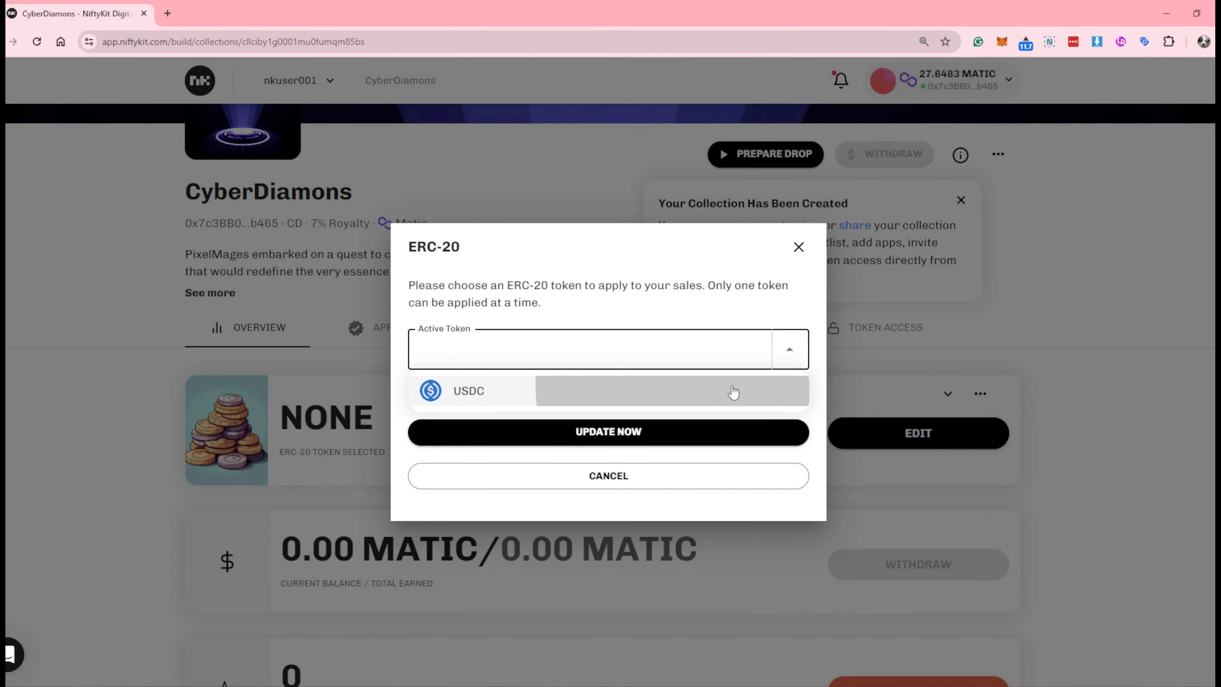
click(730, 393)
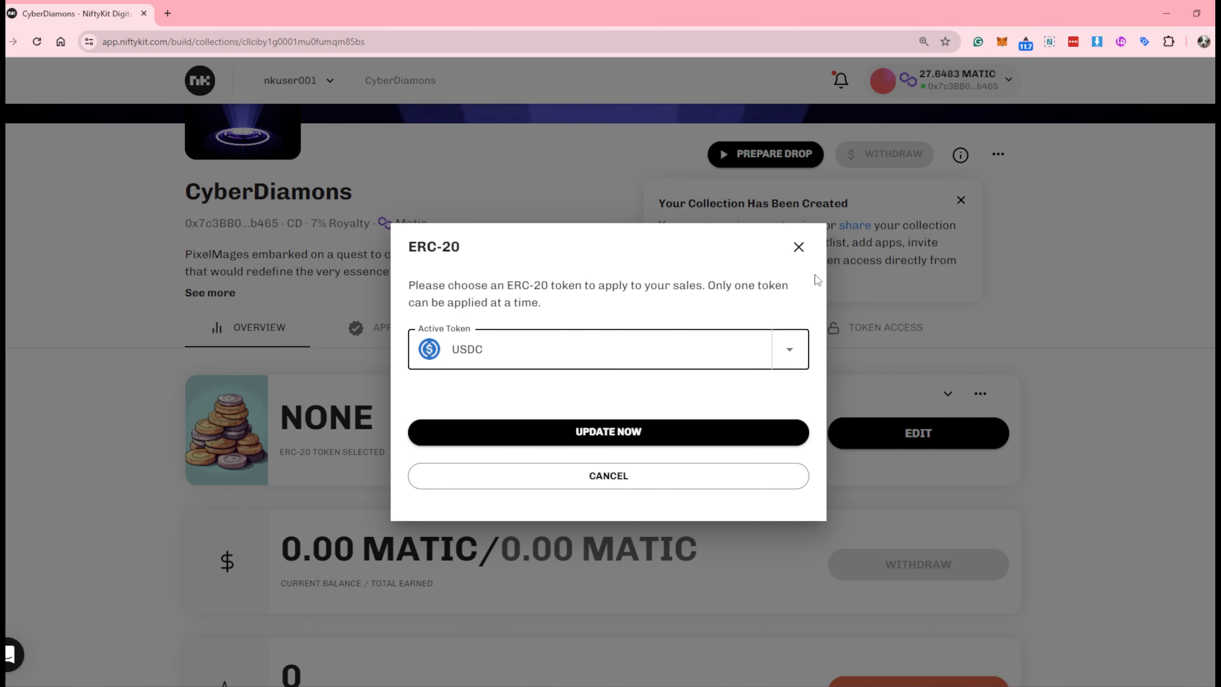
click(683, 438)
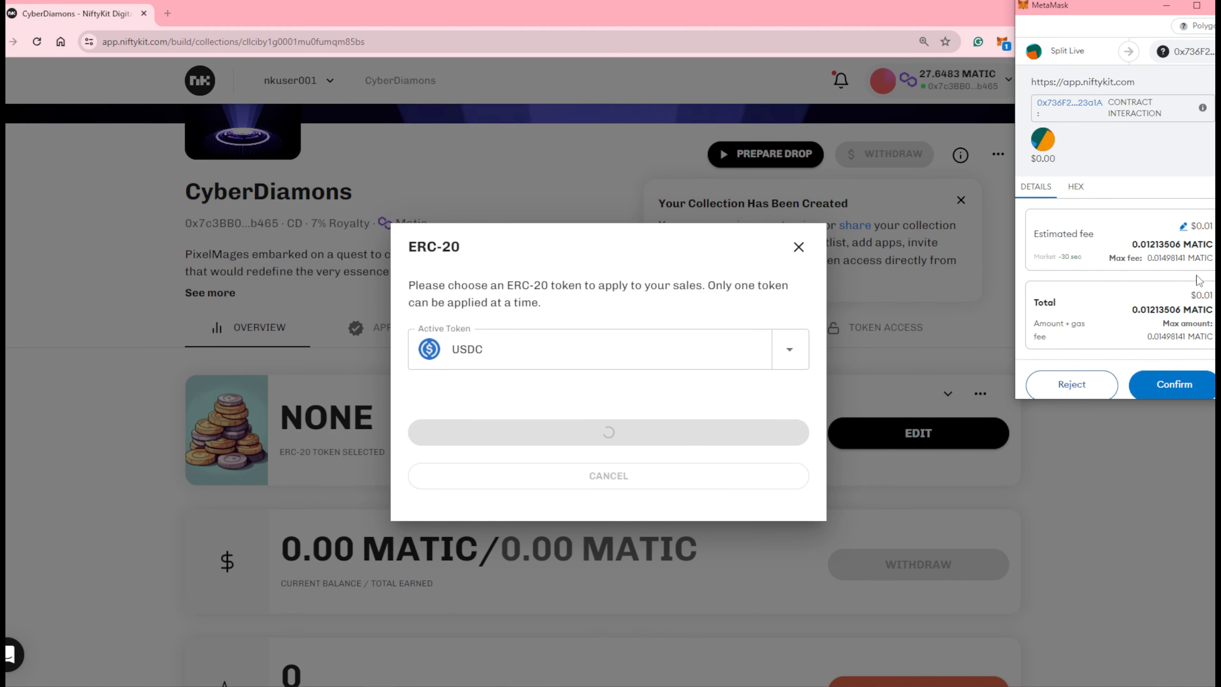
scroll(1198, 281, down, 1)
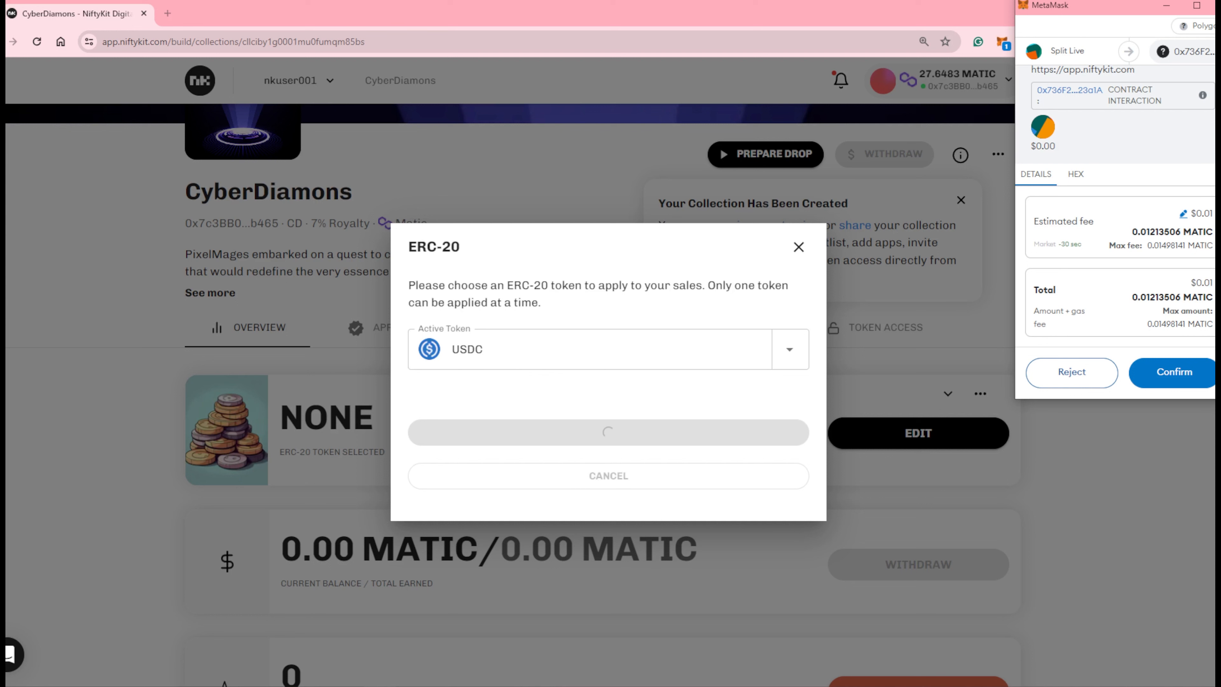
click(1072, 373)
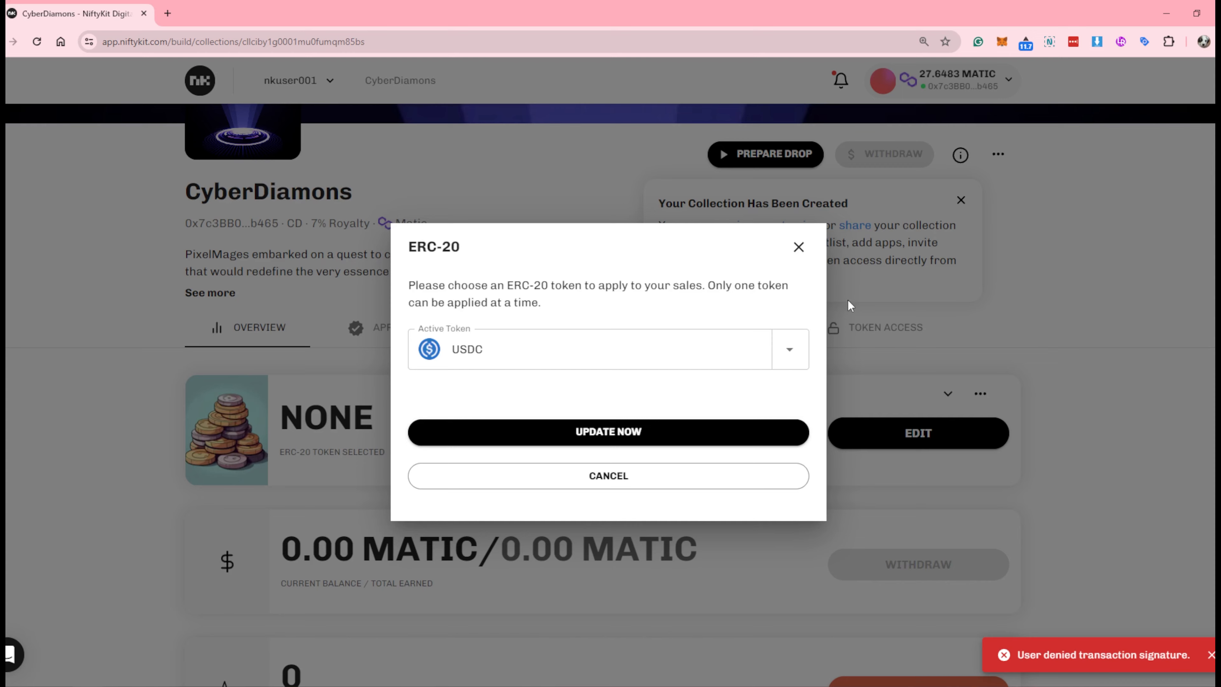
click(798, 247)
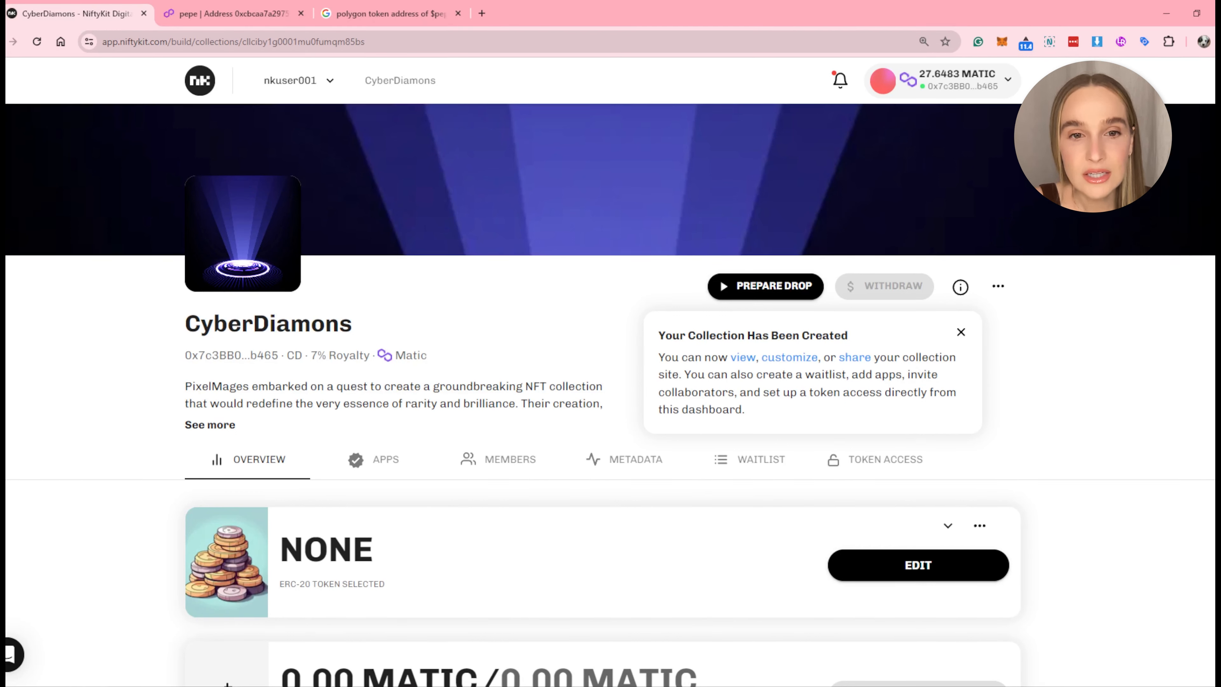
- Open the PolygonScan contract page from the Google results for $pepe on Polygon and copy the contract address
click(230, 14)
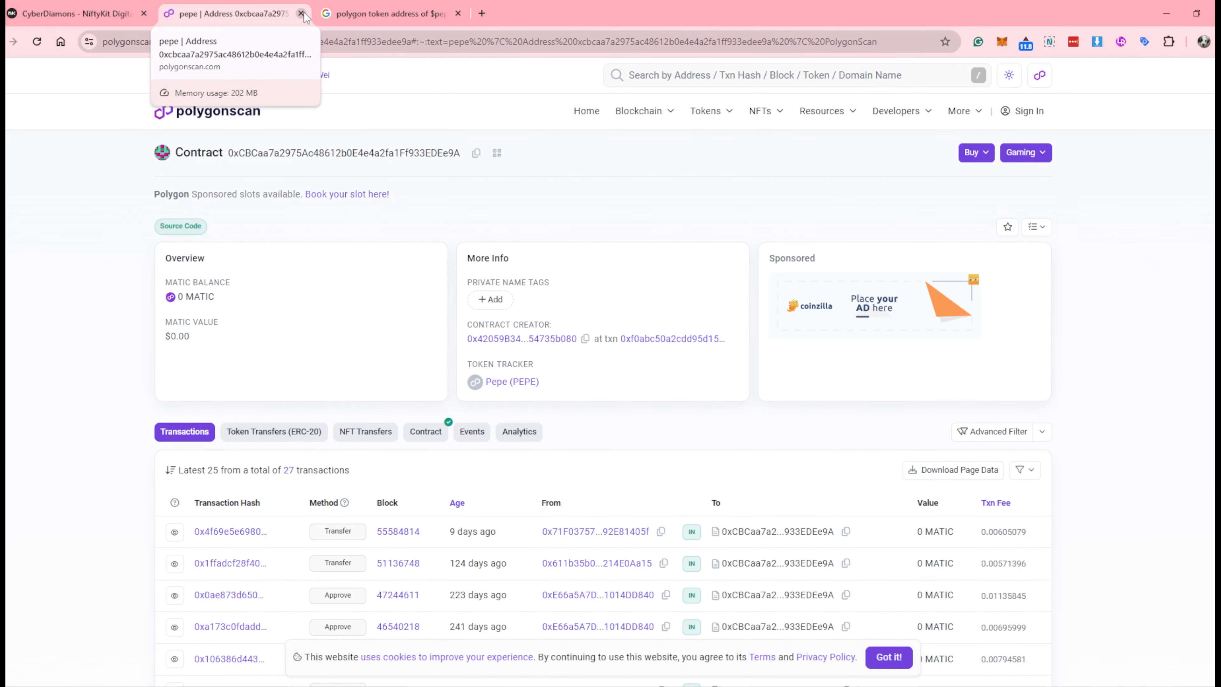
click(356, 15)
mouse_move(315, 93)
mouse_down()
mouse_move(133, 98)
mouse_move(316, 96)
mouse_up()
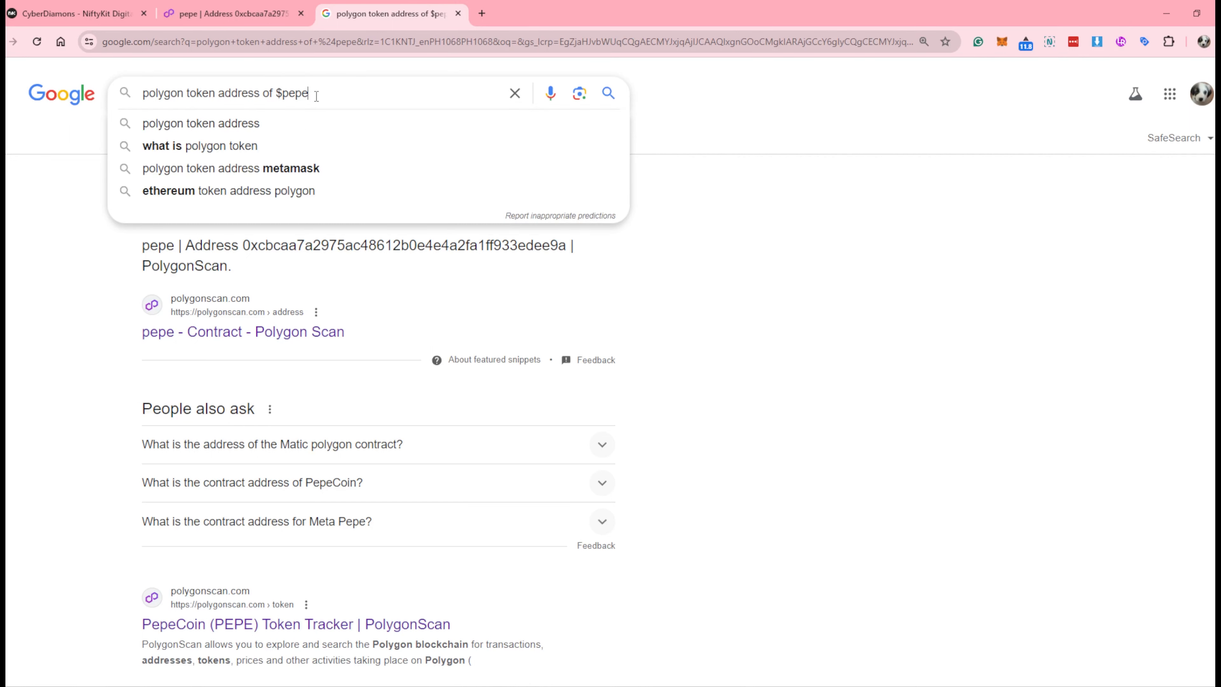
click(29, 214)
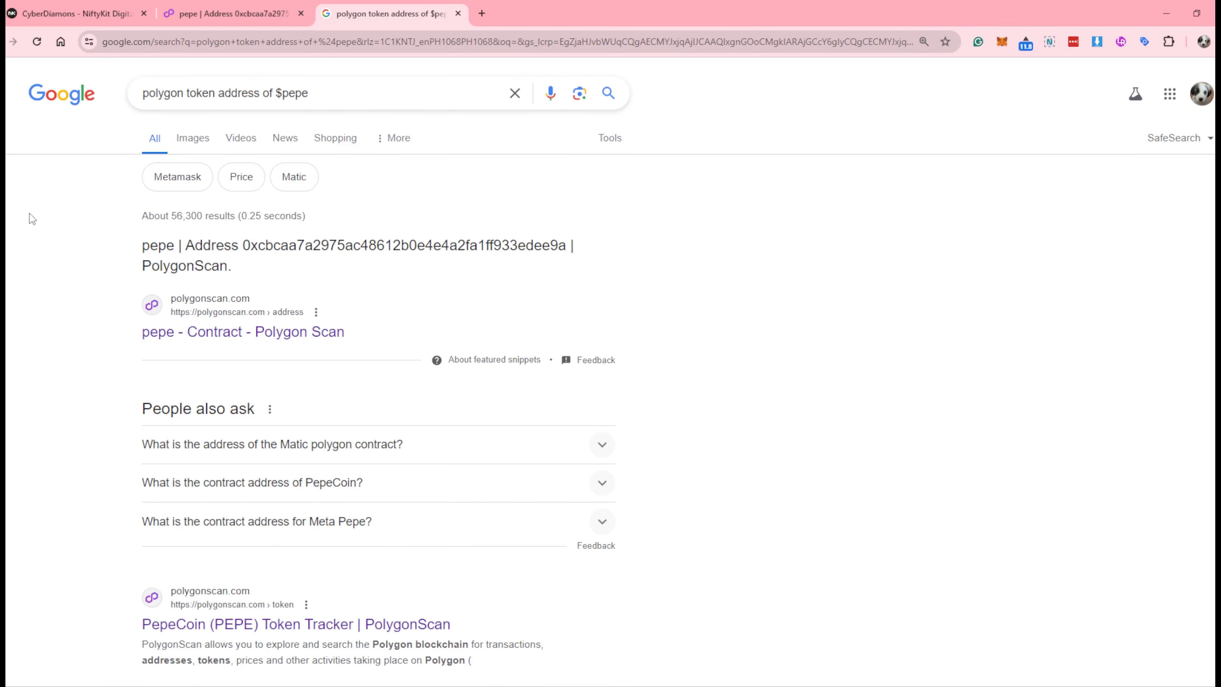
click(282, 338)
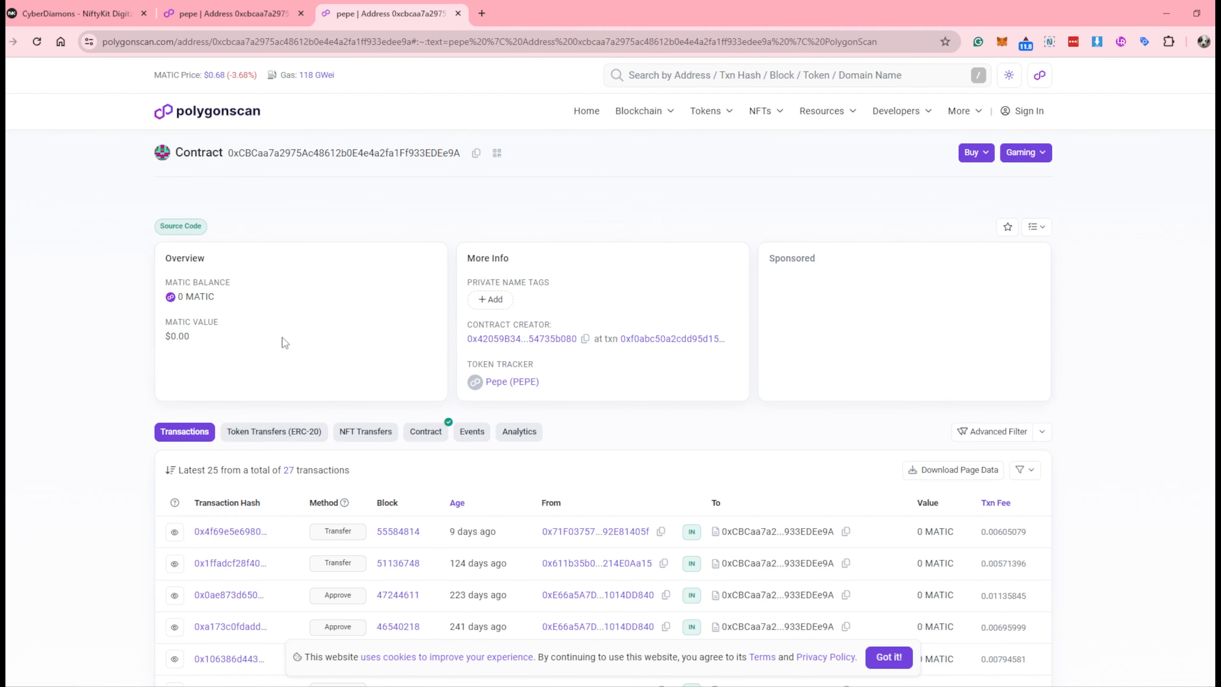
drag(228, 160, 463, 163)
click(479, 174)
click(476, 153)
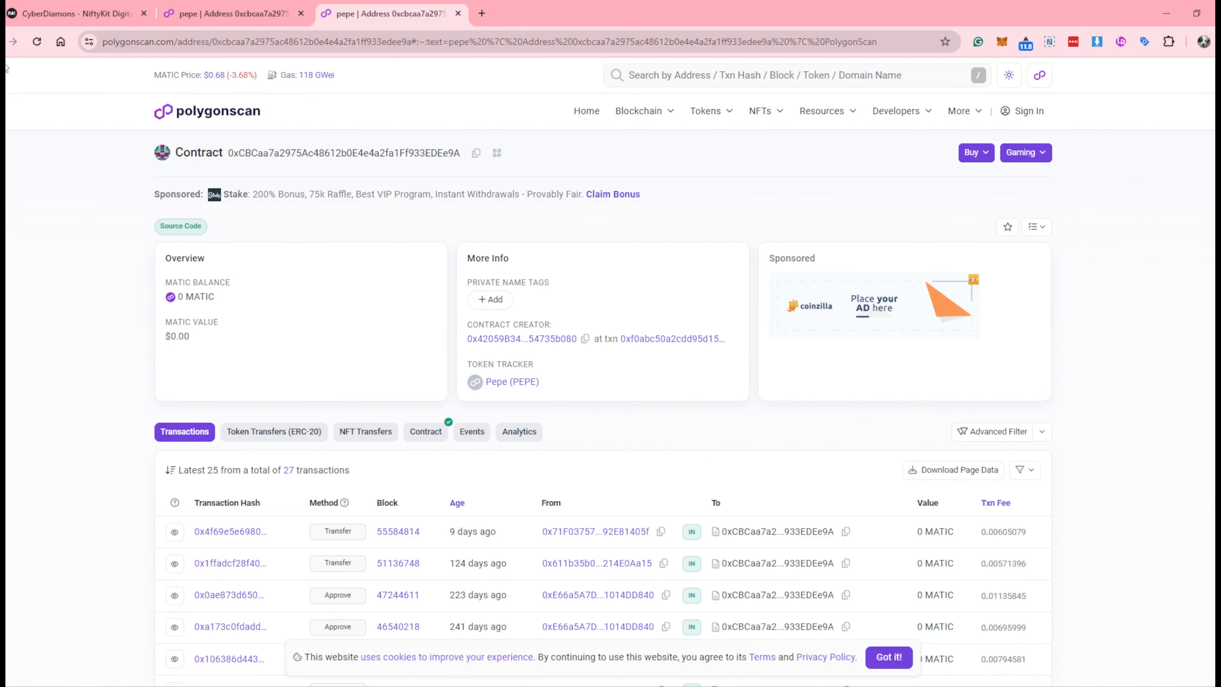
- Search Google for "base token address of $pepe" and open the Token Base PEPE page on BaseScan
key(alt+Left)
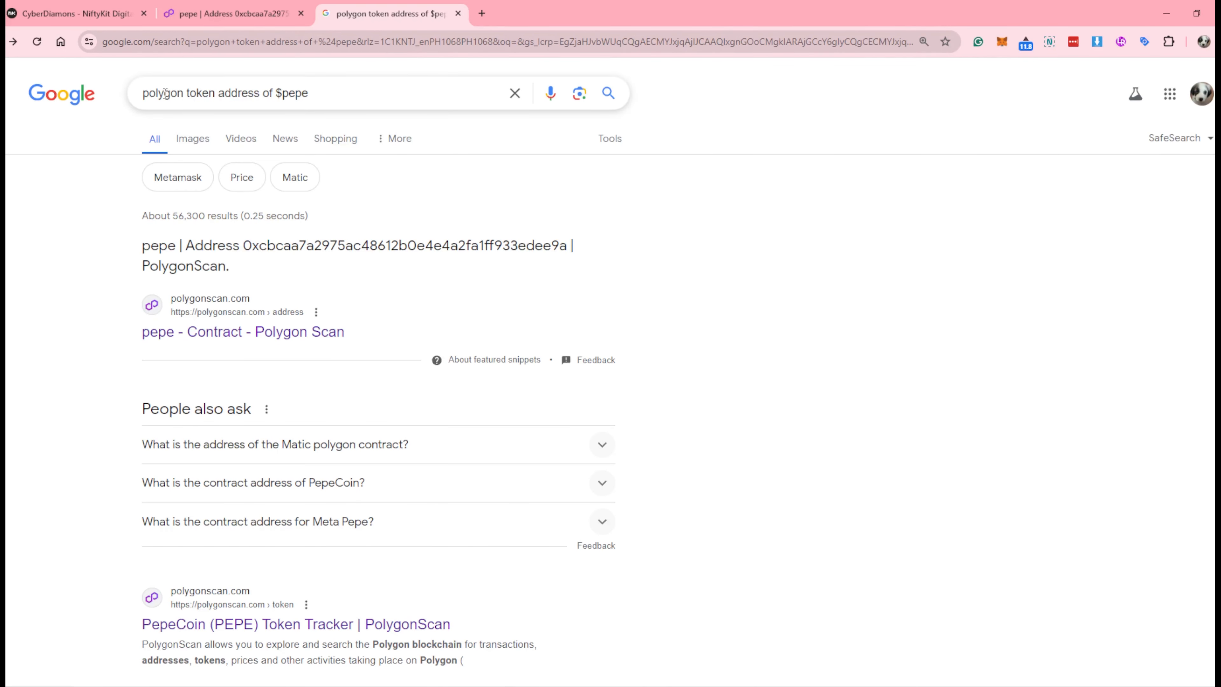
drag(182, 94, 144, 95)
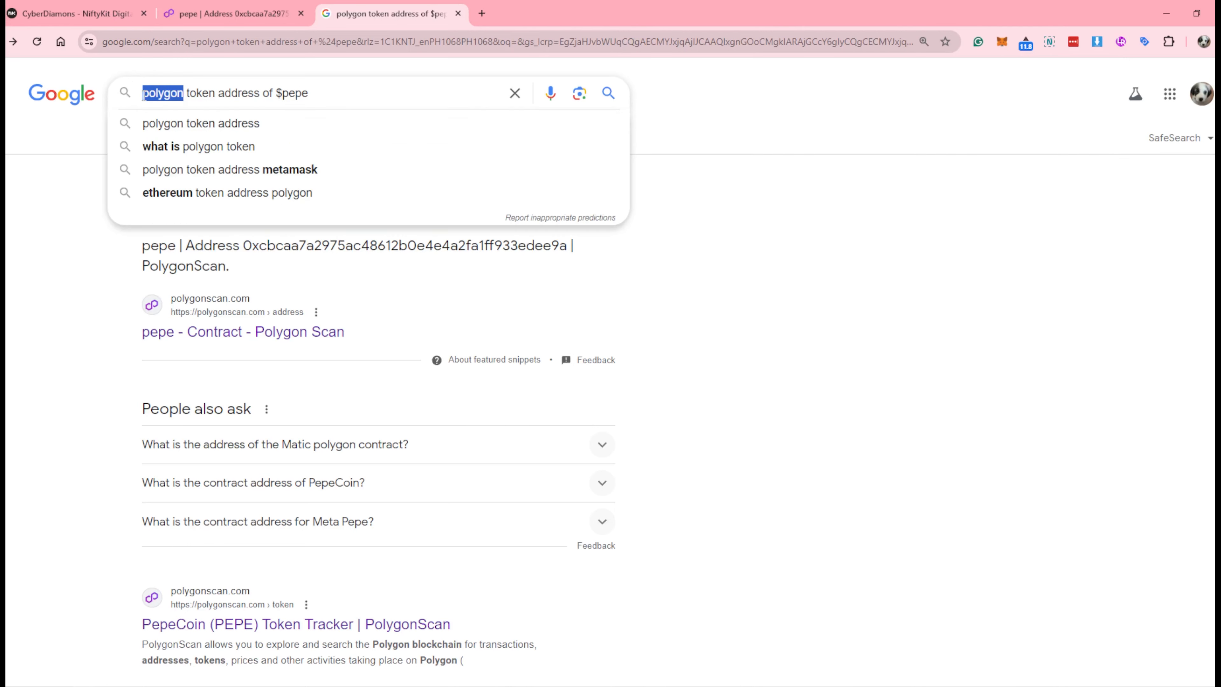
text(base)
key(Return)
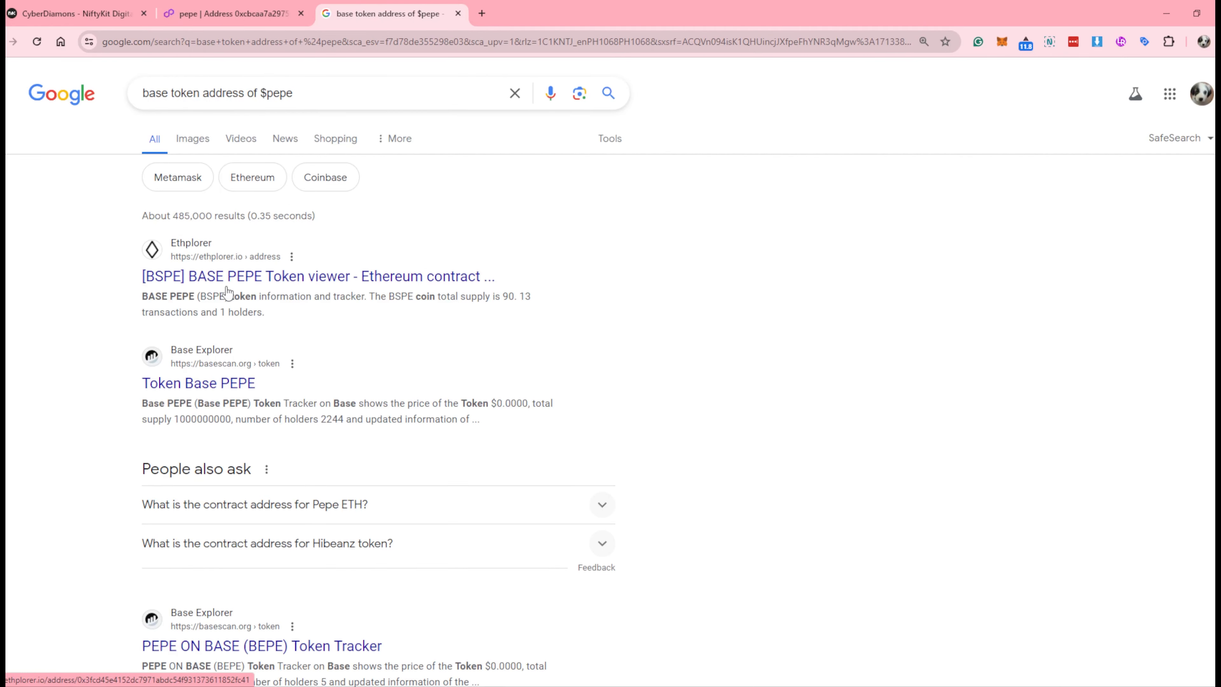
click(214, 388)
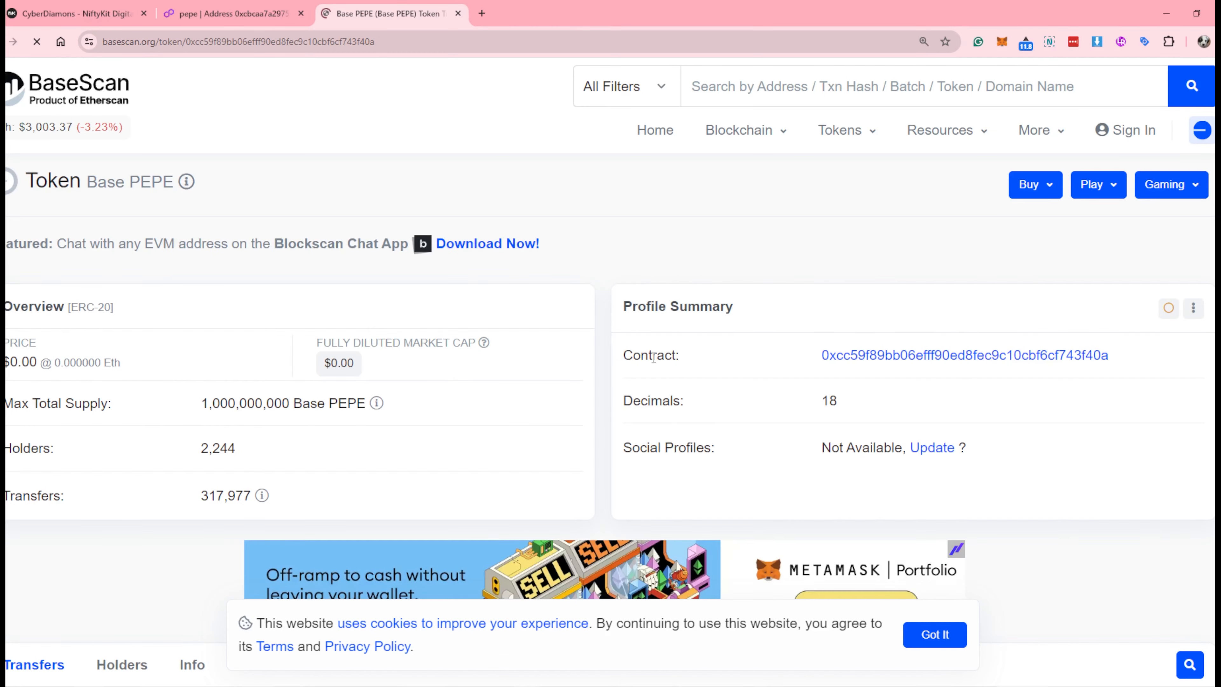
- View the CyberDiamons collection site from NiftyKit, open its PolygonScan token page and copy the token contract address
click(100, 15)
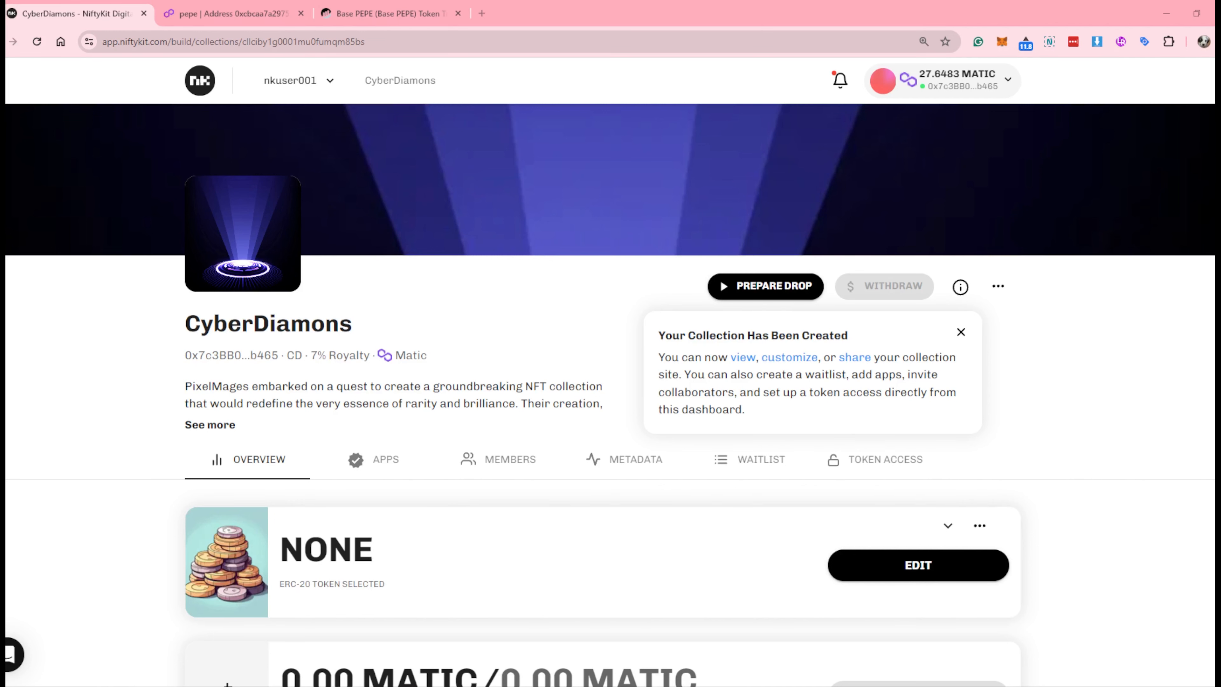
click(751, 360)
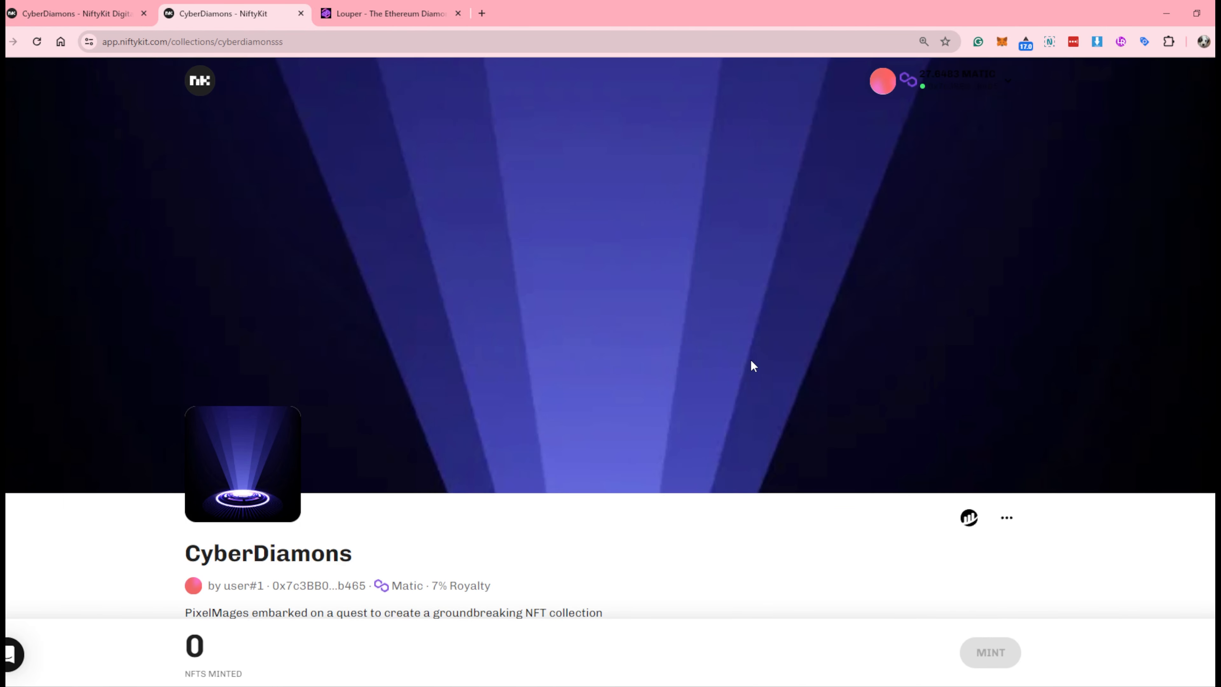
click(977, 526)
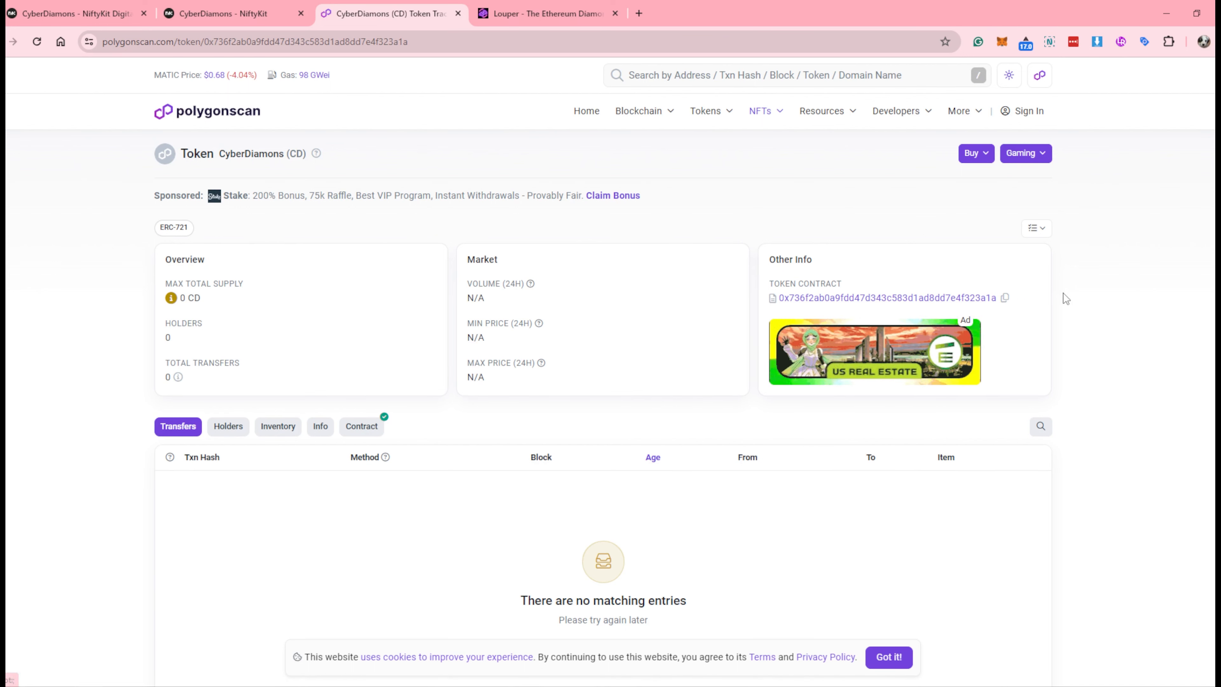
click(1005, 299)
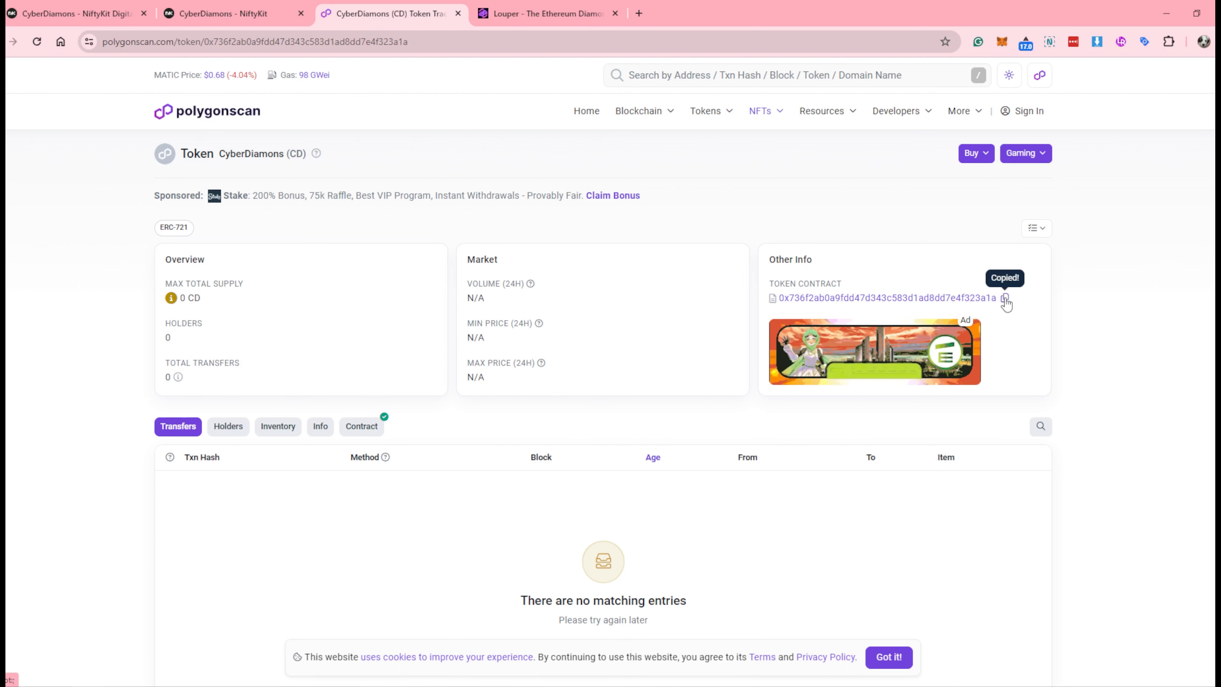
- Switch to louper.dev, paste the copied collection contract as the diamond address and select the Polygon chain
click(527, 14)
click(91, 43)
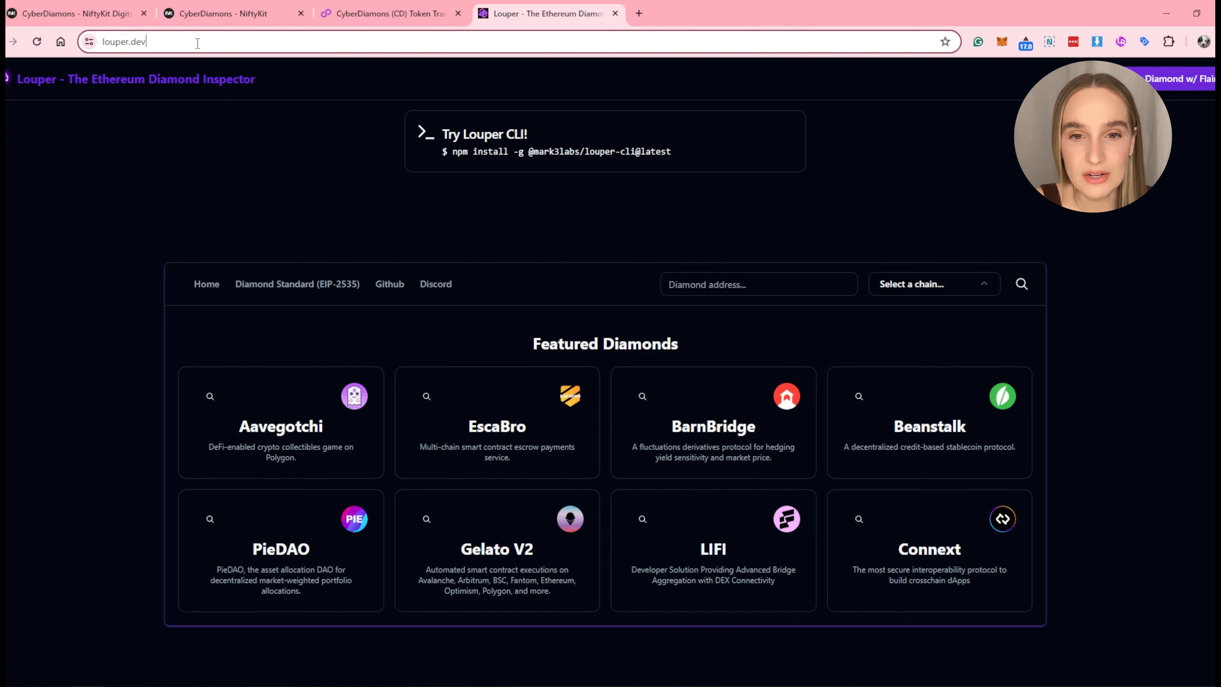
click(188, 43)
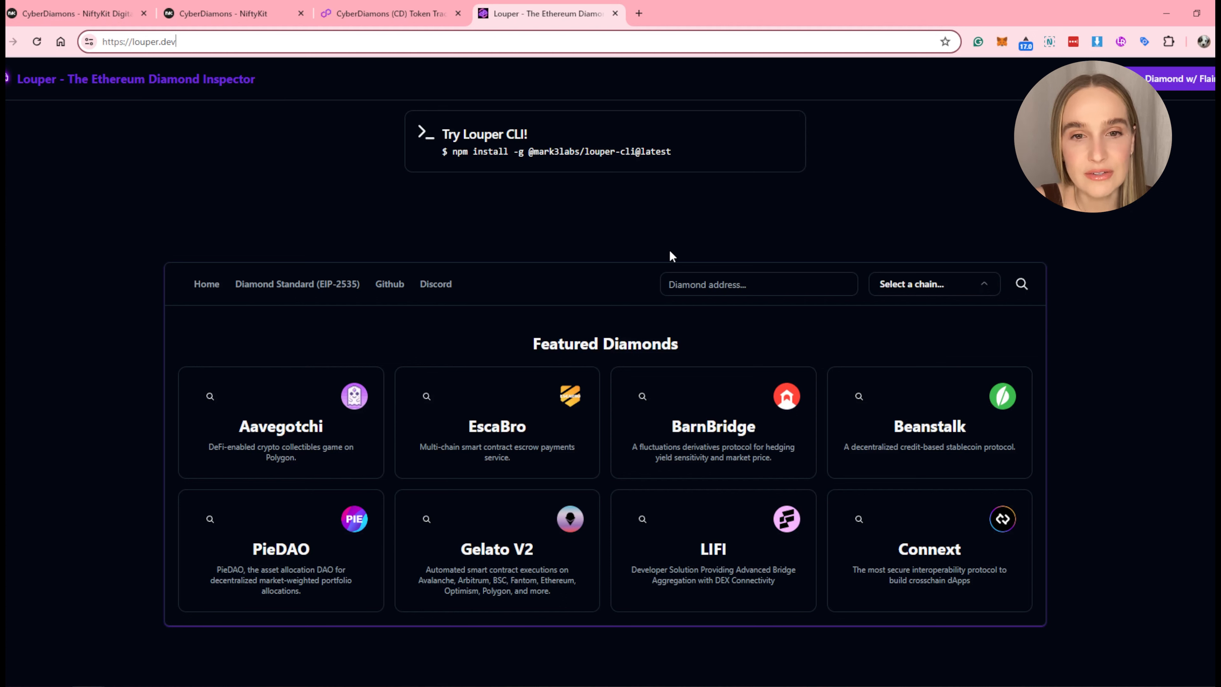
click(703, 284)
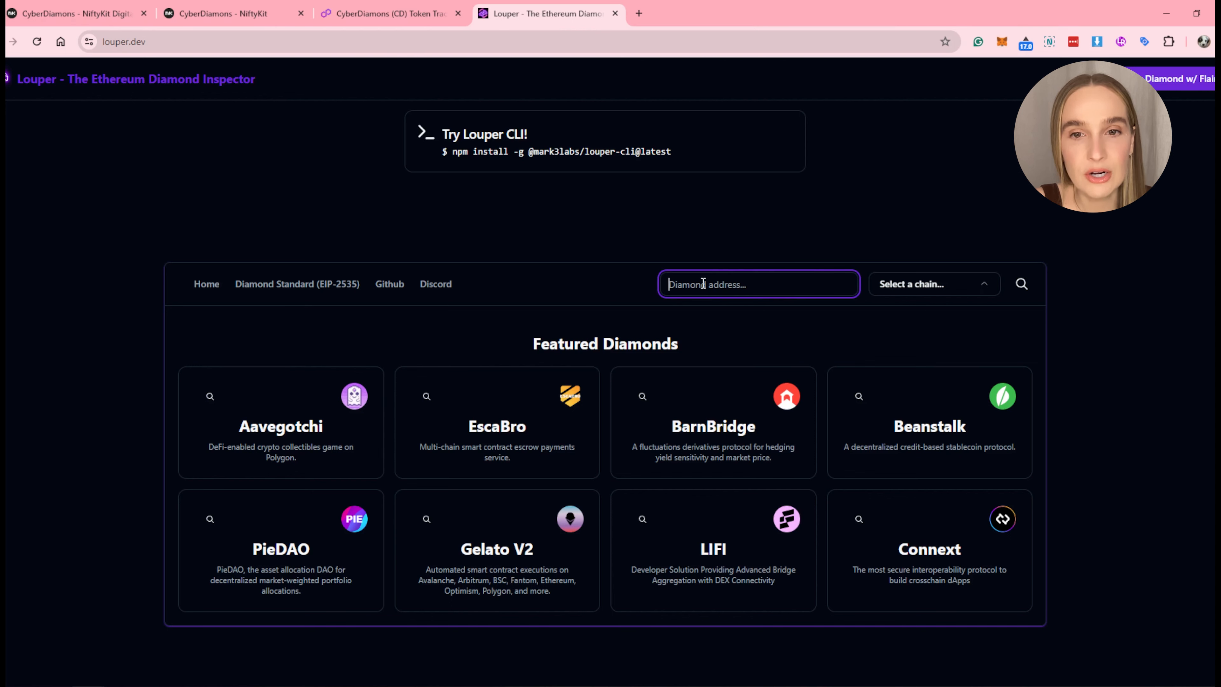
right_click(703, 284)
click(753, 408)
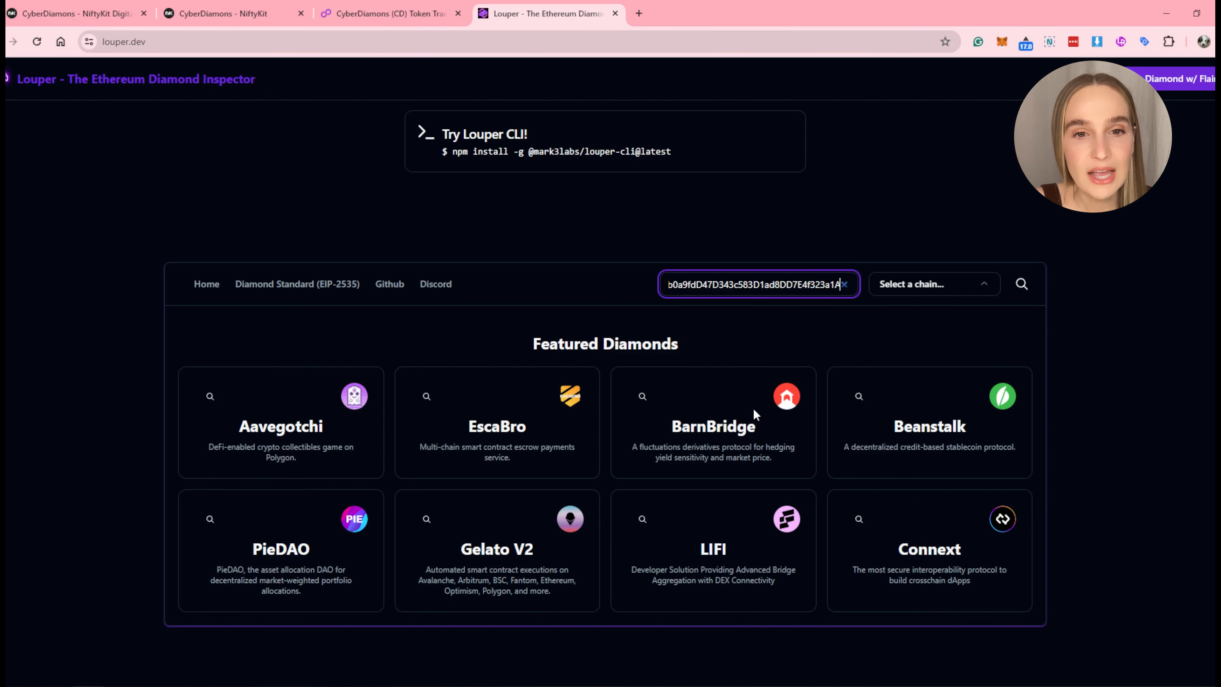
click(919, 284)
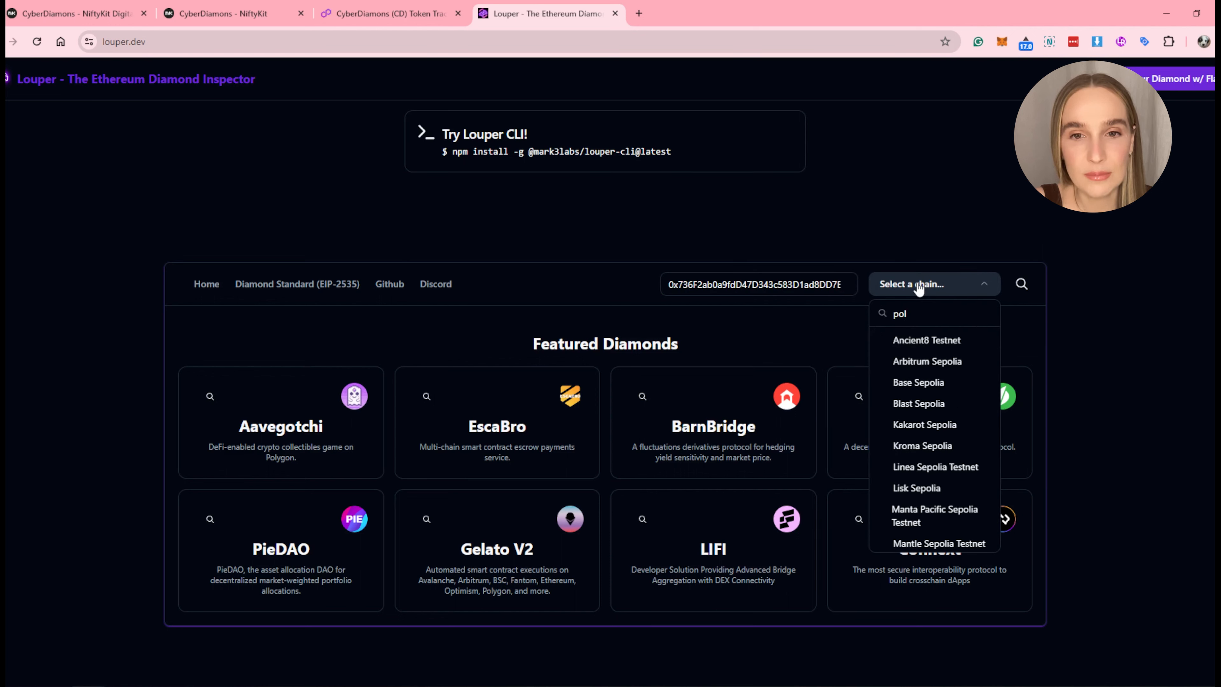
text(y)
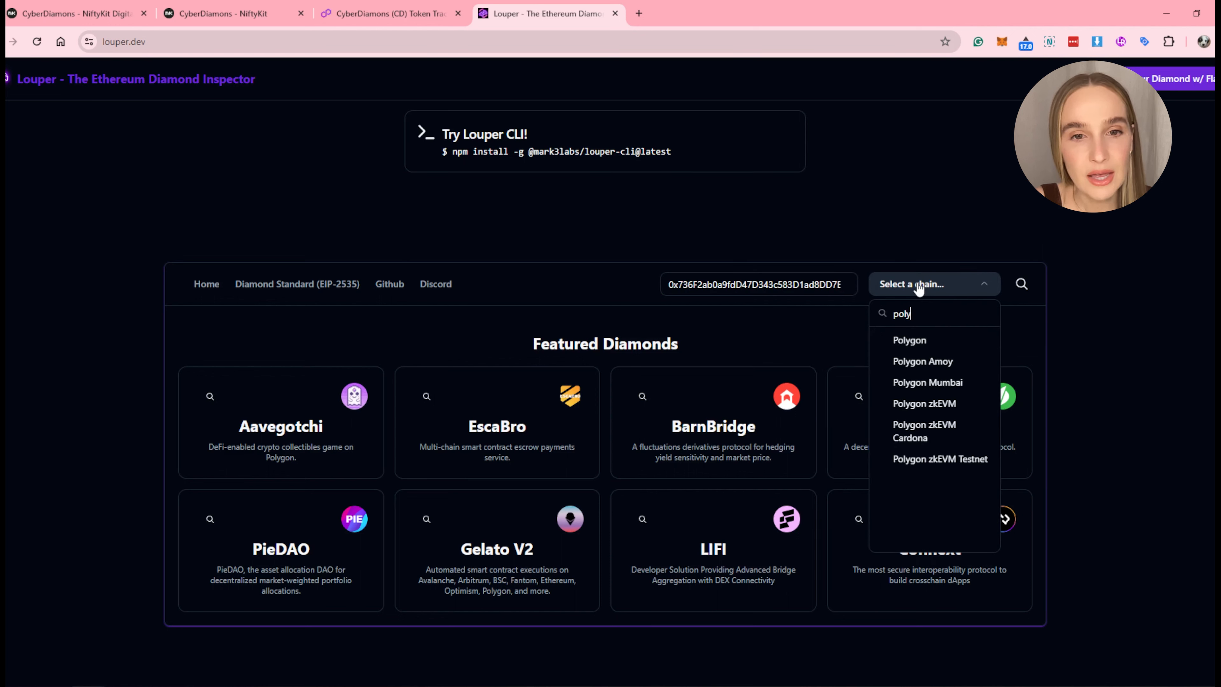
click(912, 347)
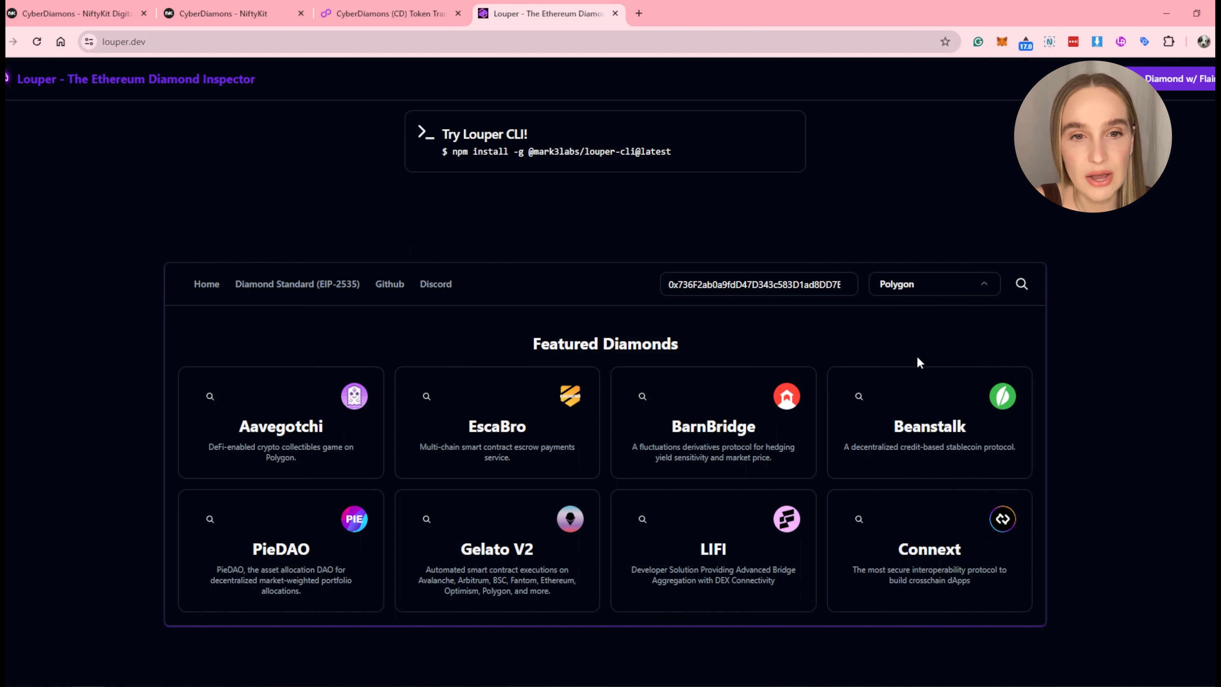
- Look up the CyberDiamons diamond contract on Polygon, open its write functions and connect the MetaMask wallet to Louper
click(1027, 289)
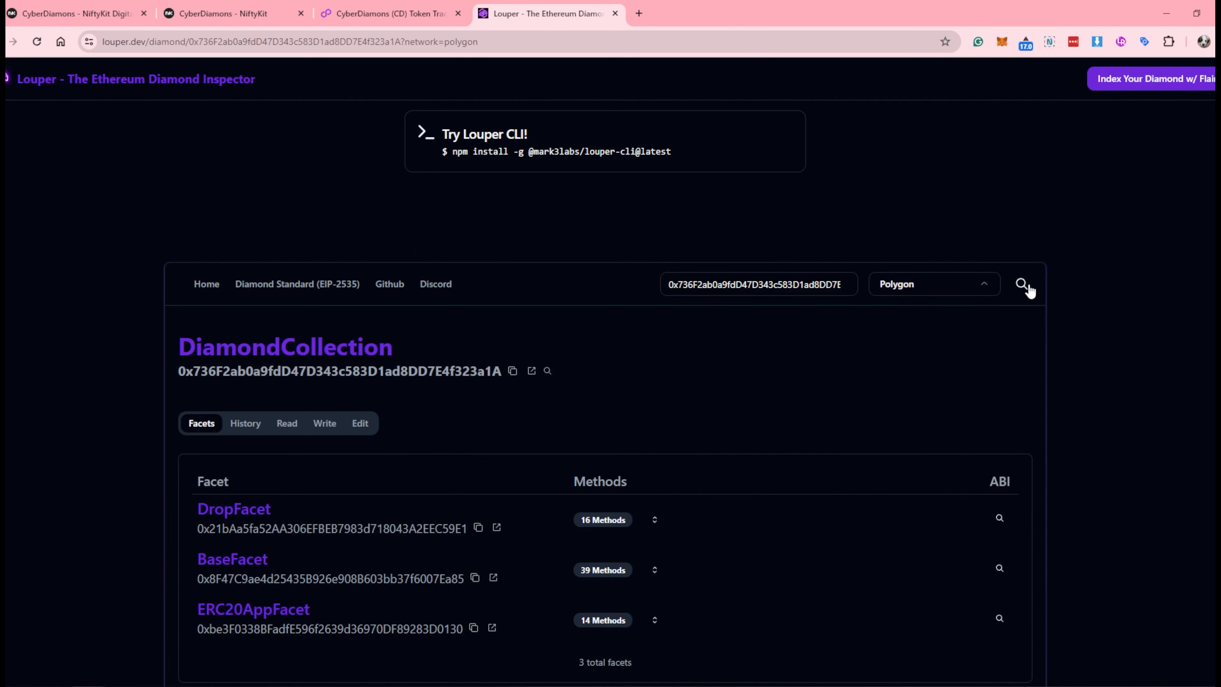
click(322, 433)
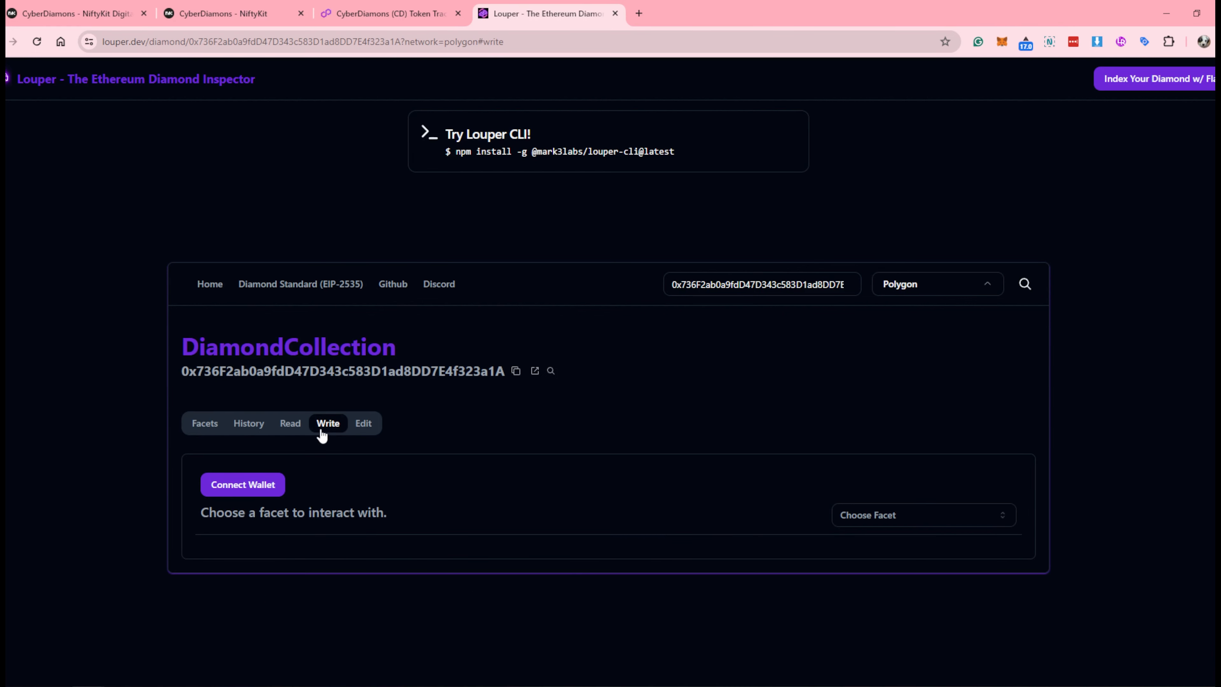
click(277, 490)
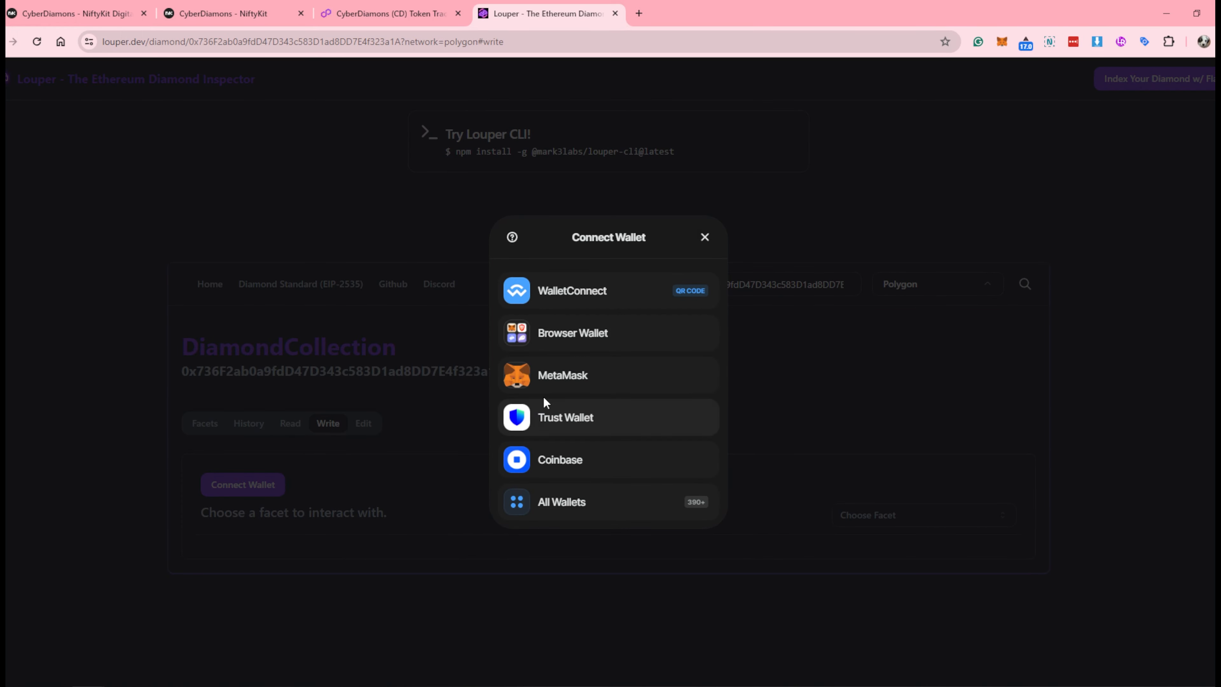
click(583, 380)
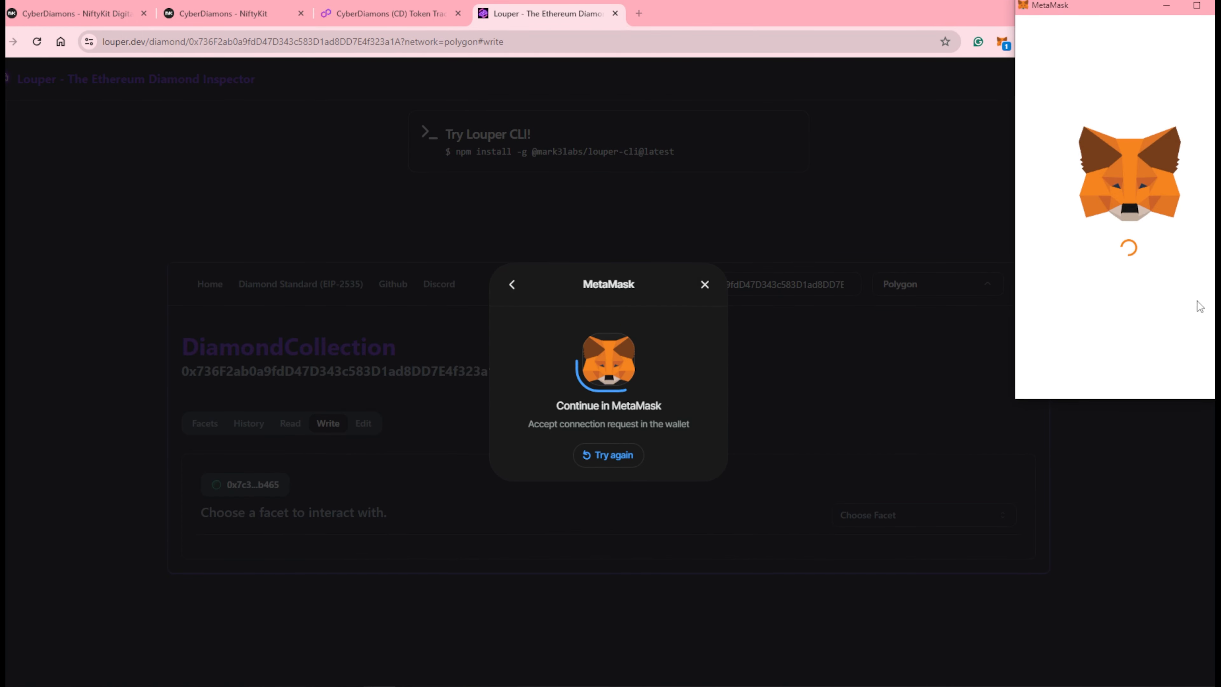
click(1185, 386)
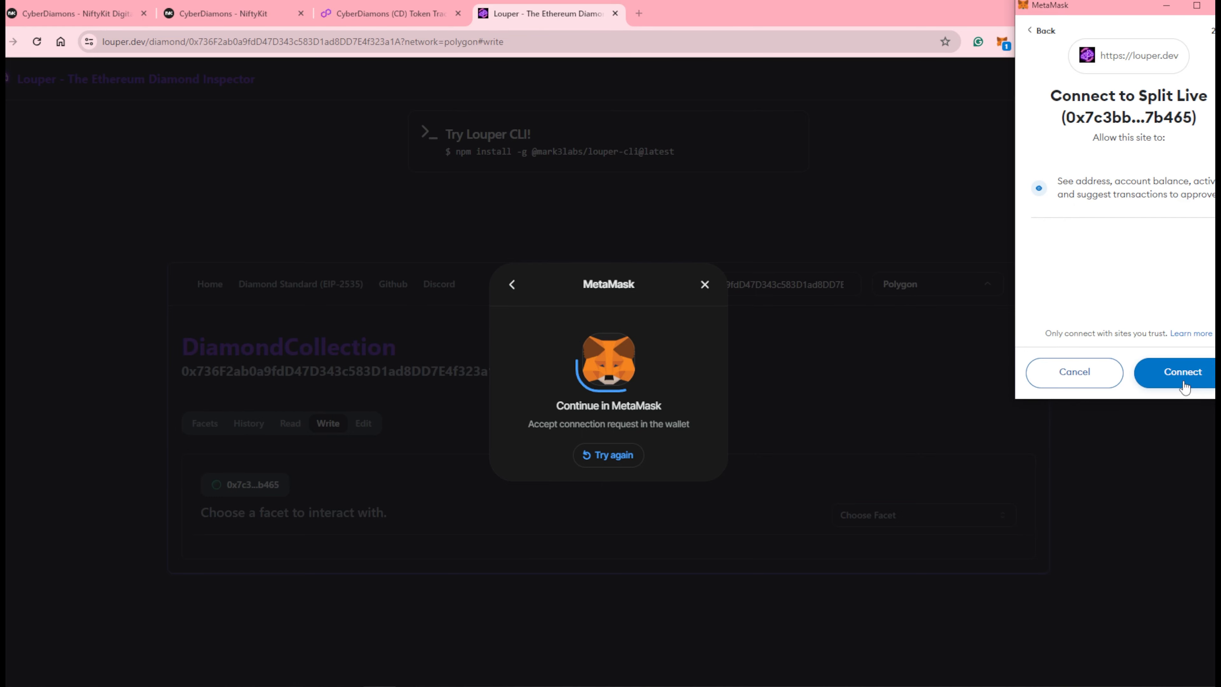
click(1184, 383)
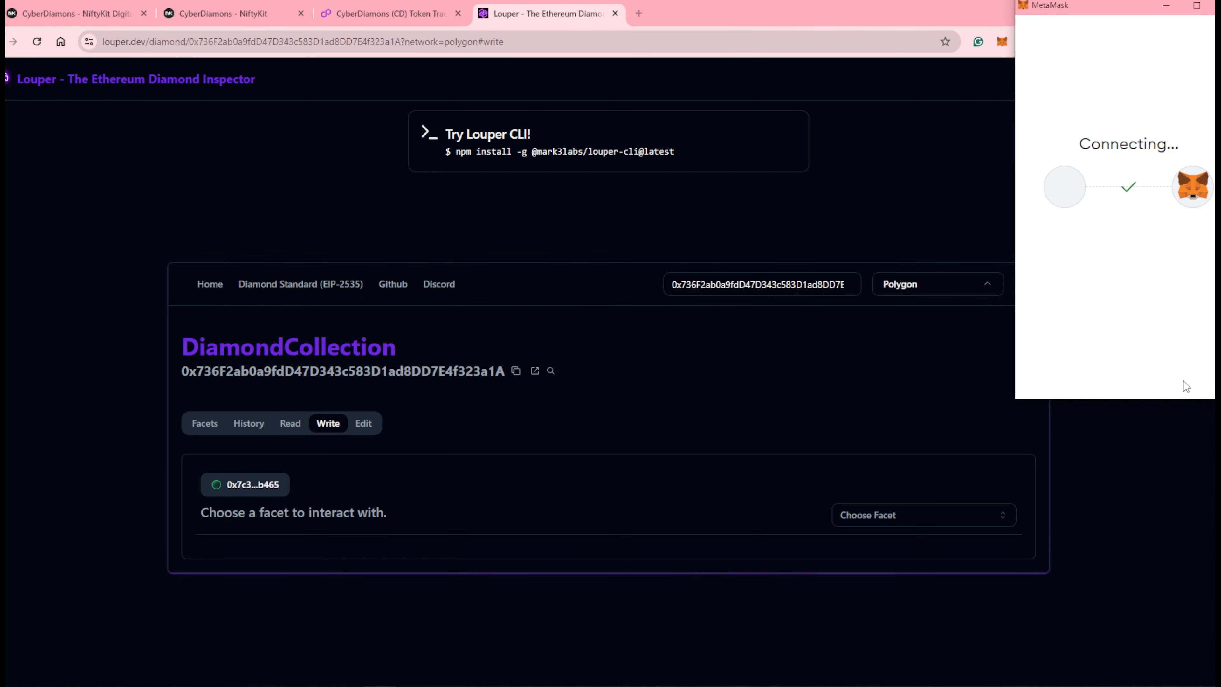
- Choose ERC20AppFacet as the facet to interact with and expand its erc20SetActiveCoin function
click(929, 516)
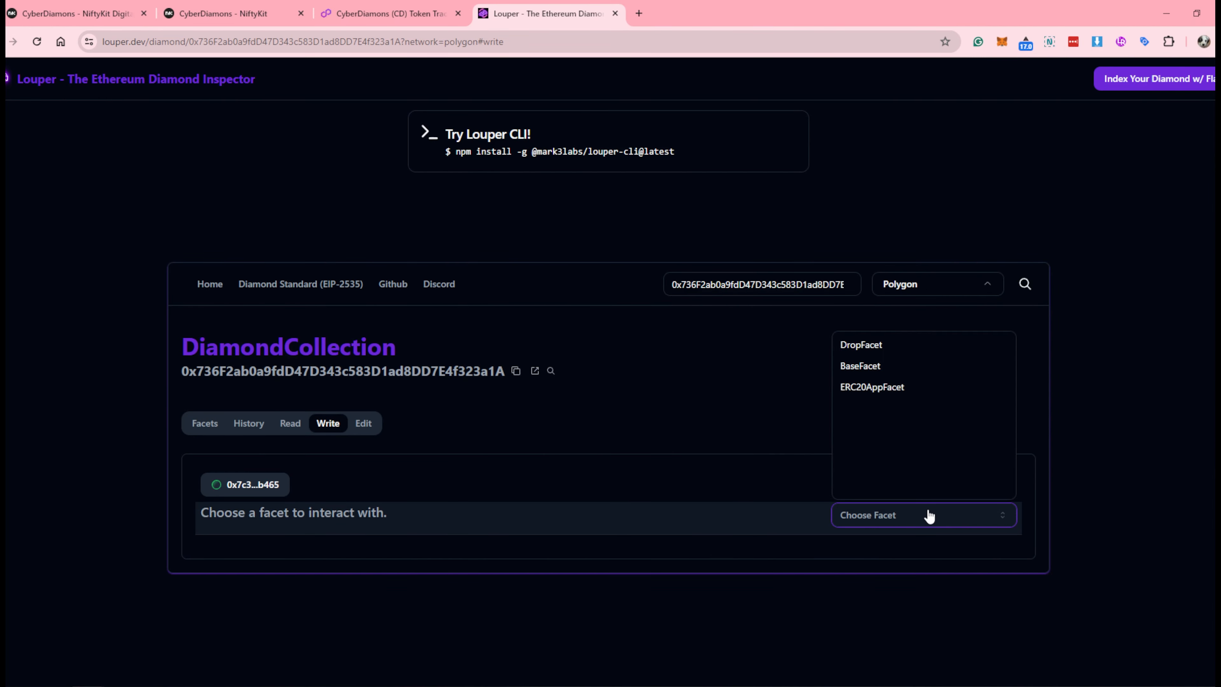
click(890, 393)
scroll(890, 398, down, 3)
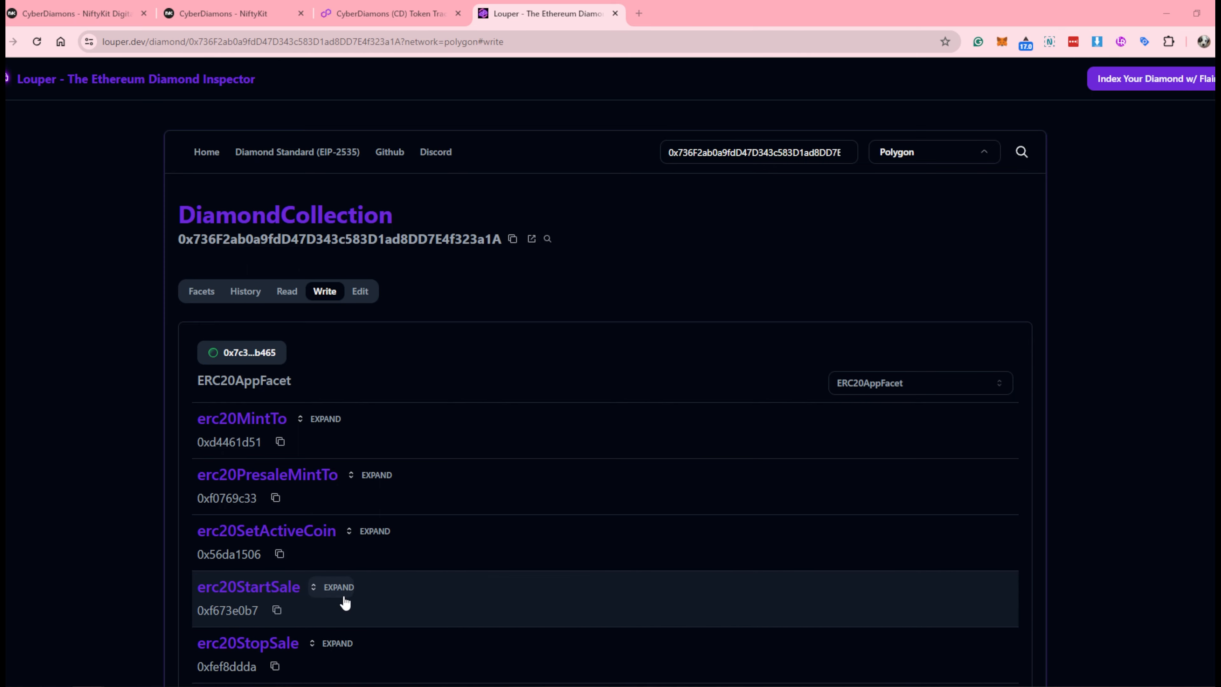
click(356, 534)
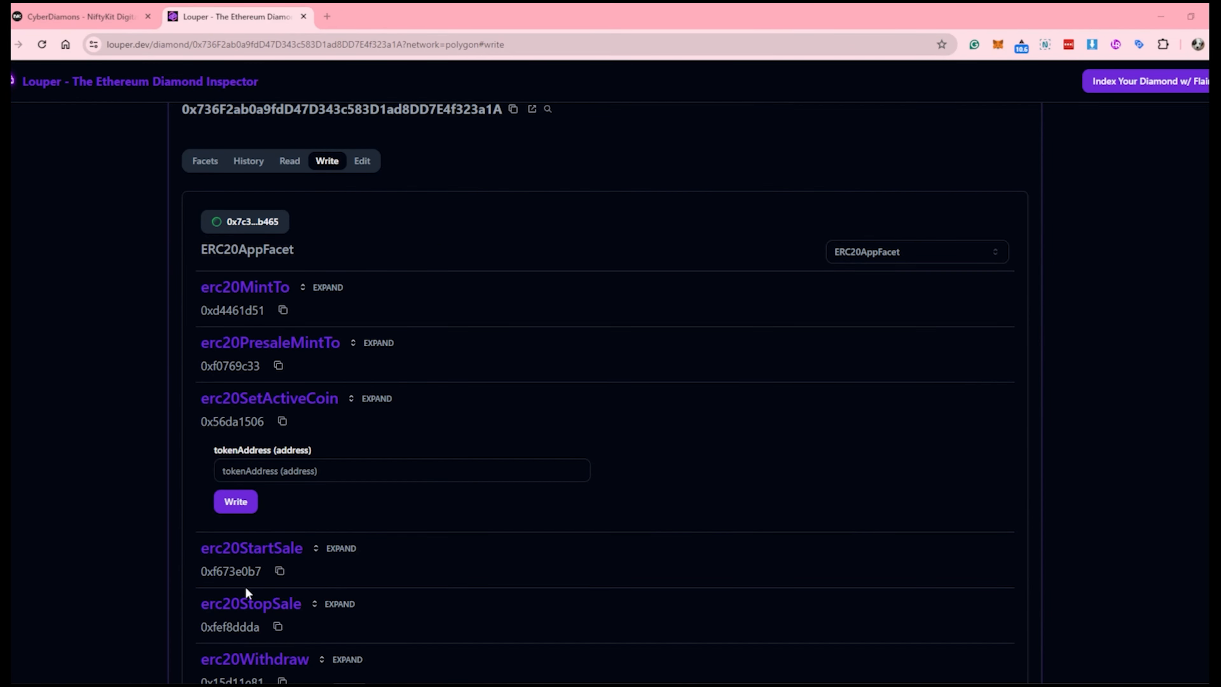
- Paste the copied PEPE contract address as erc20SetActiveCoin's tokenAddress, write it to the contract and confirm the transaction in MetaMask
click(311, 469)
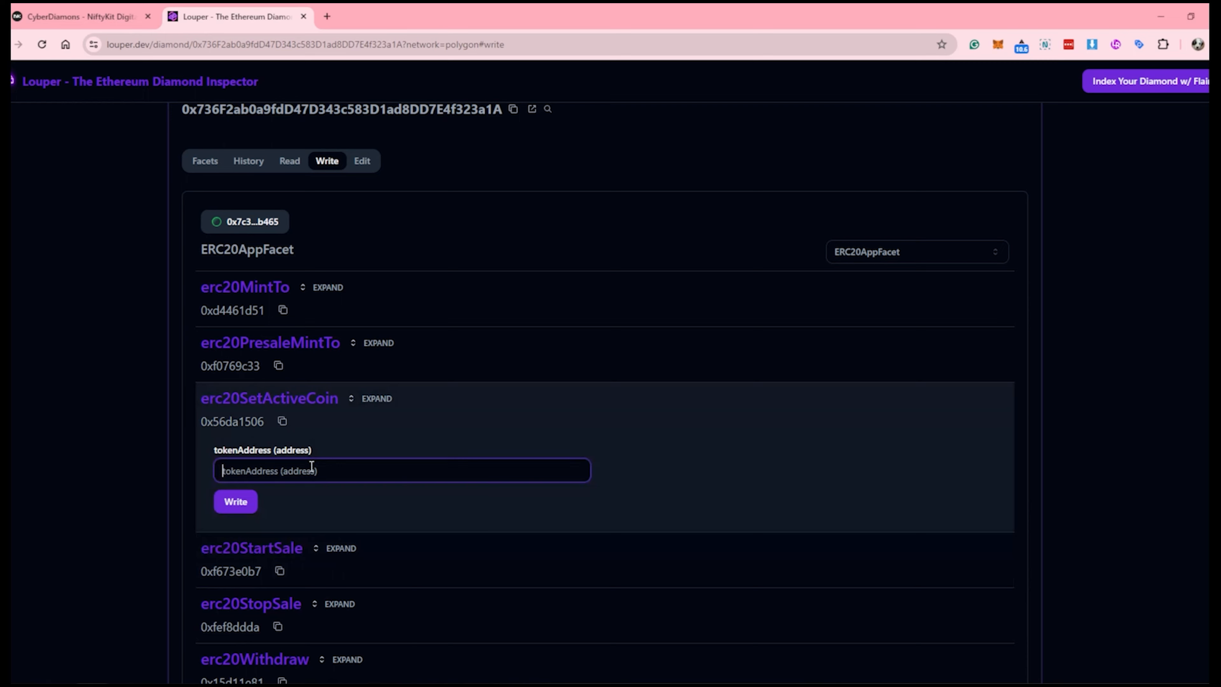
right_click(312, 469)
click(358, 272)
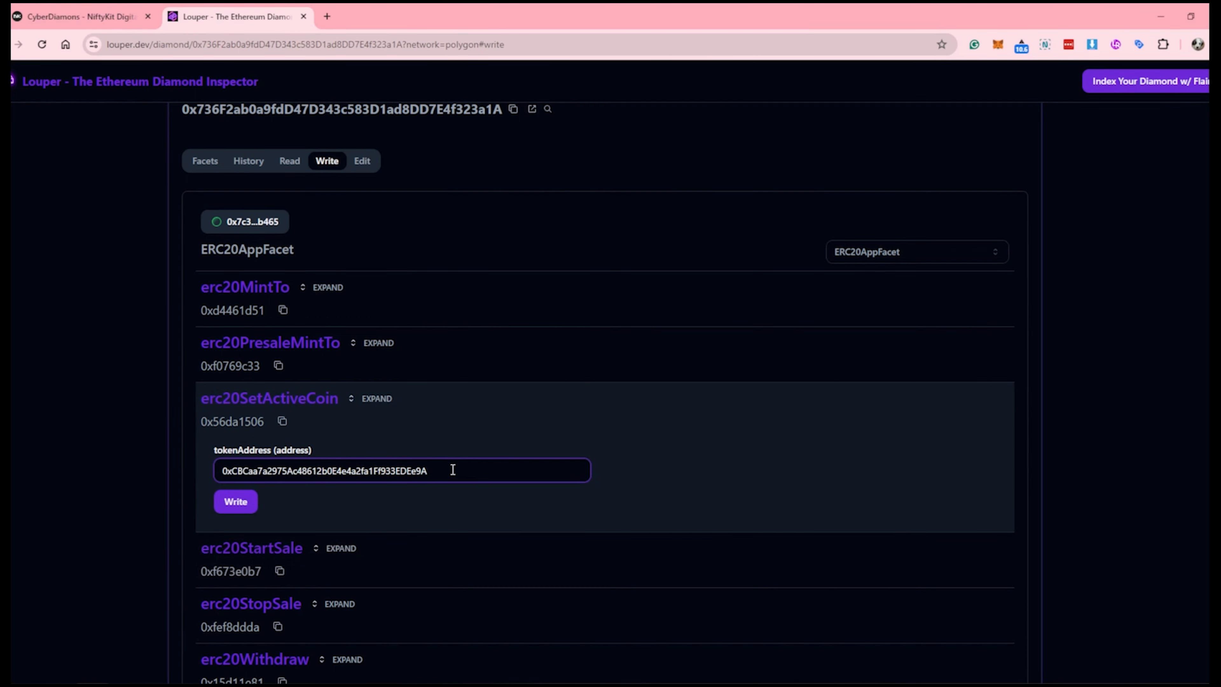
click(236, 502)
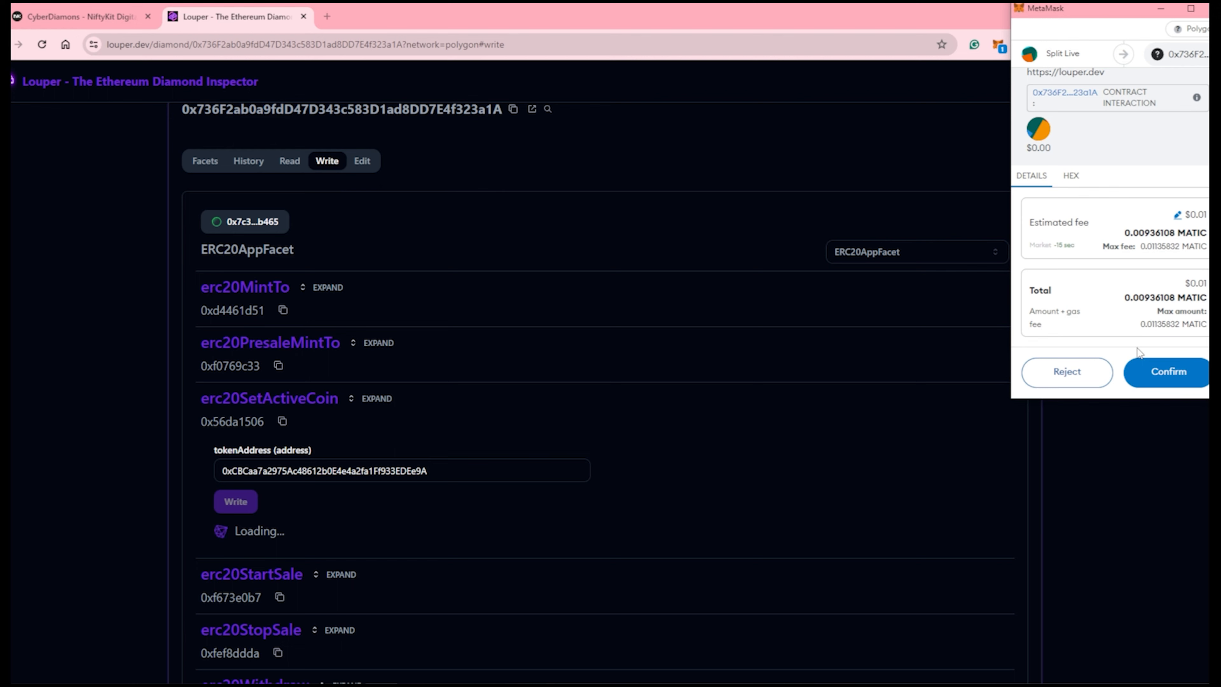
click(1197, 372)
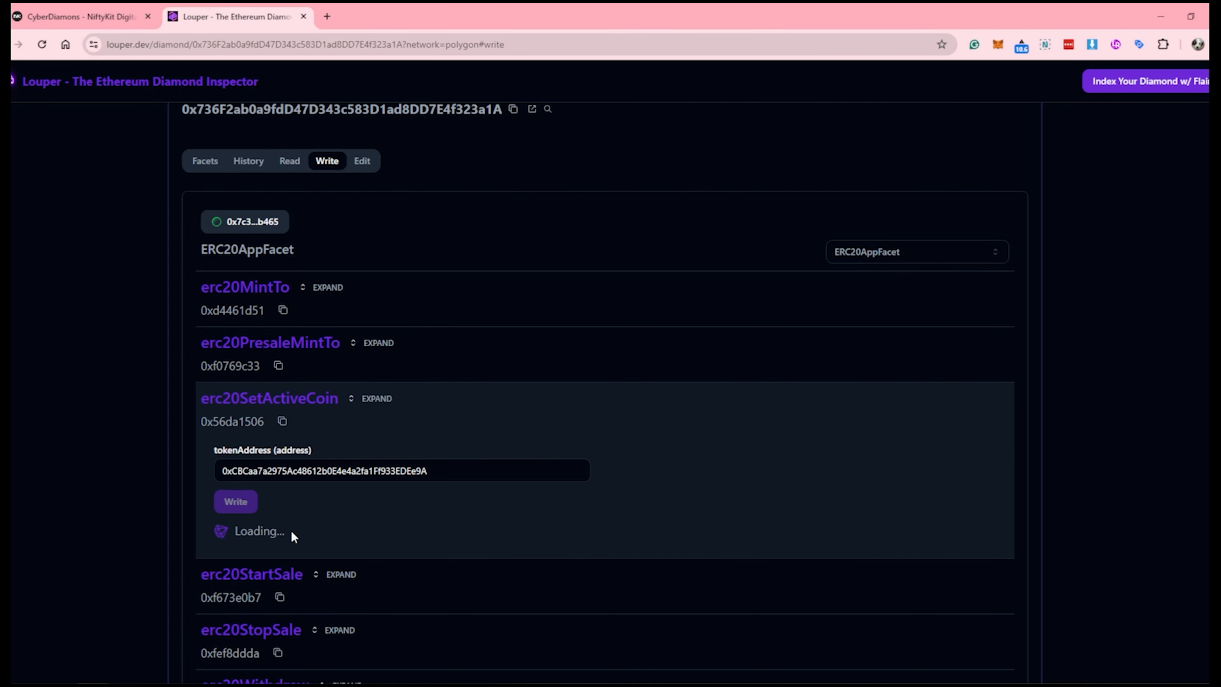
scroll(291, 531, down, 7)
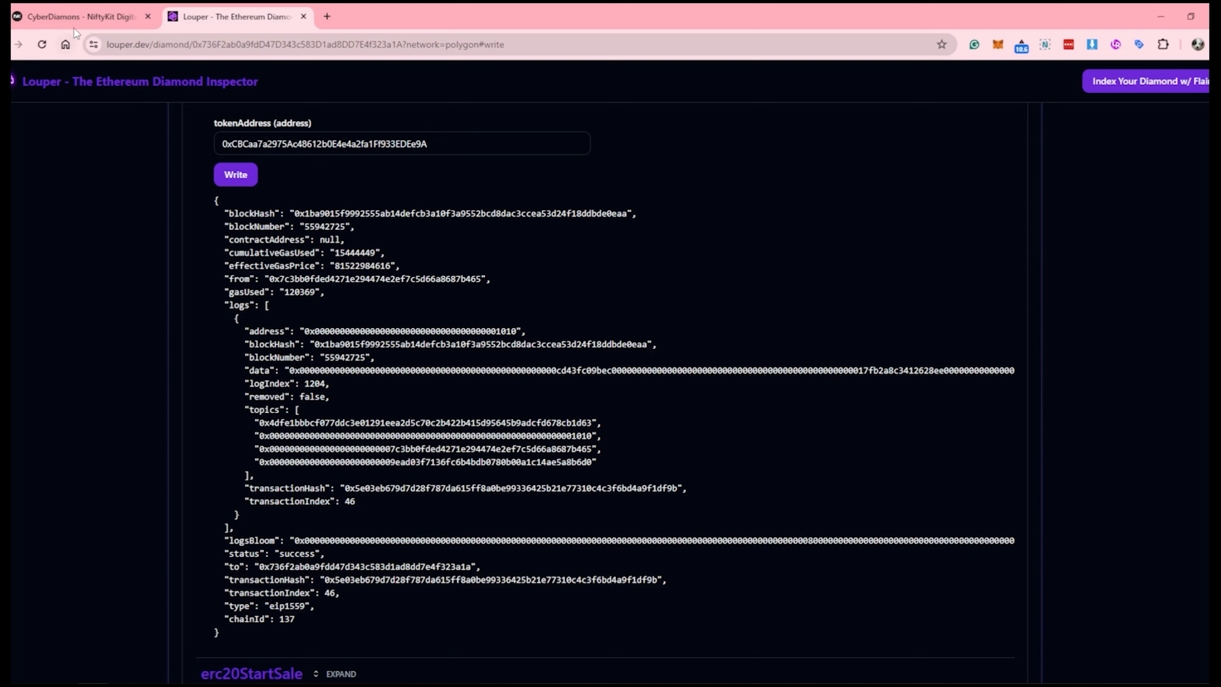
- Switch to the NiftyKit CyberDiamons dashboard, reload it and expand the ERC-20 token card to check the selected token and balances
click(80, 20)
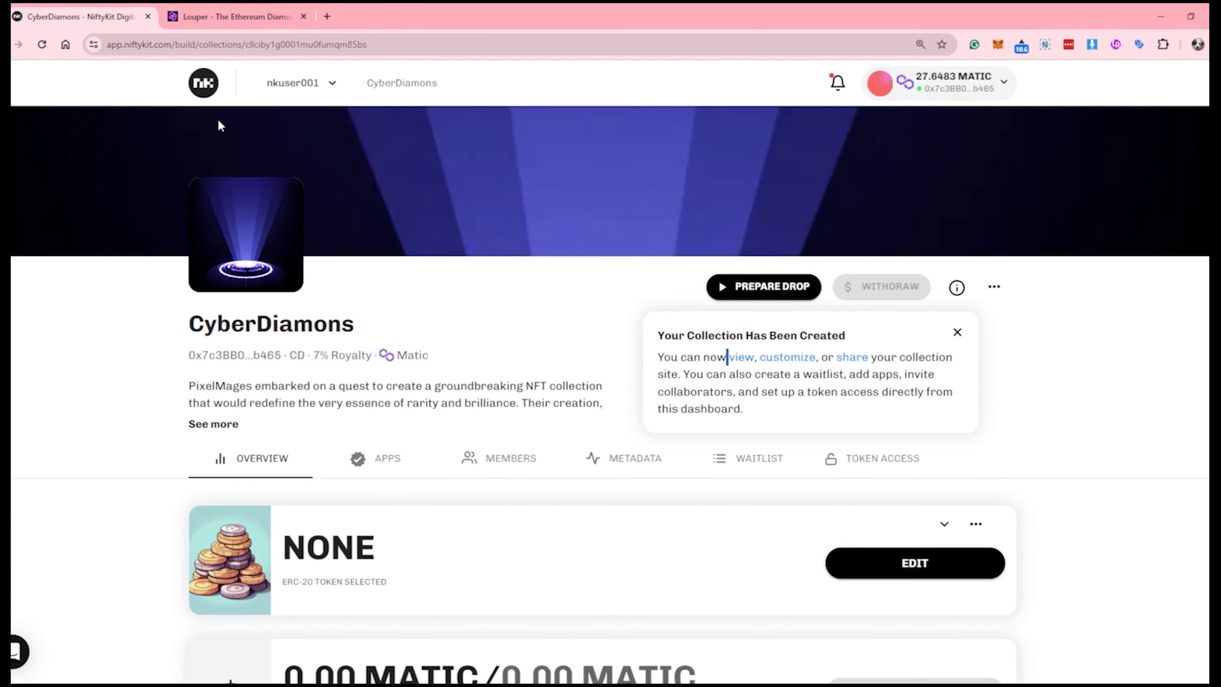
key(ctrl+plus)
click(42, 45)
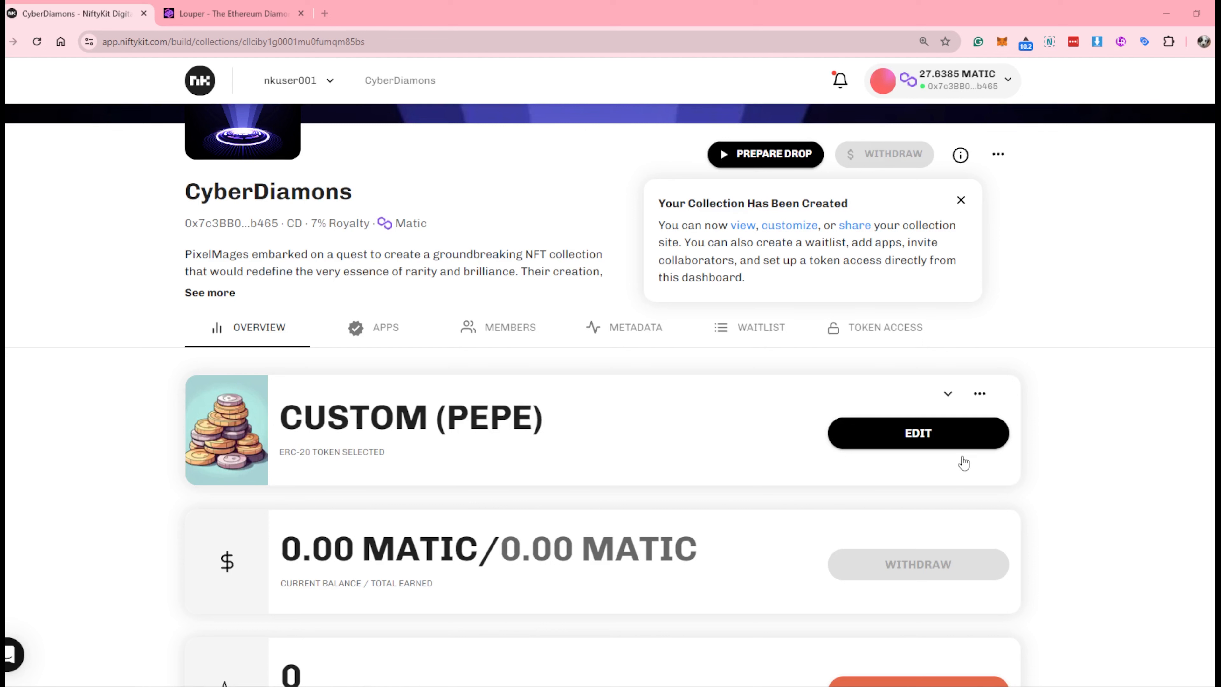
click(951, 399)
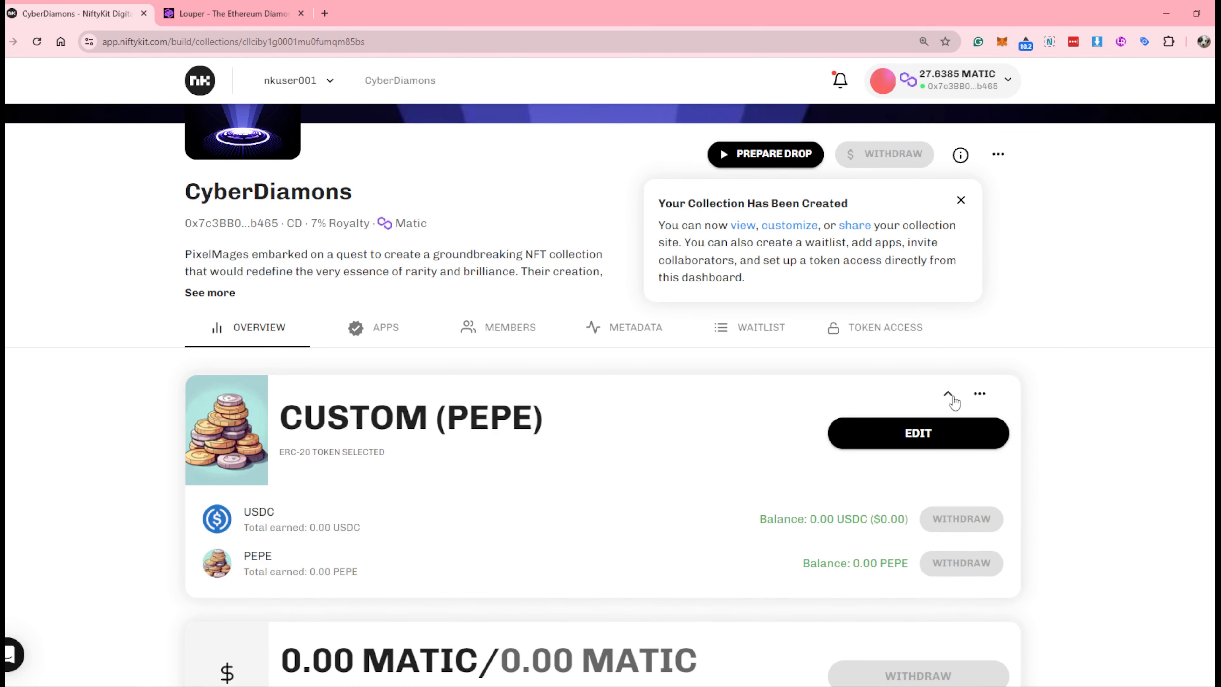
- Prepare a drop as a public sale, compare the ETH payment option and select Accept Pepe ($PEPE)
click(766, 154)
click(769, 273)
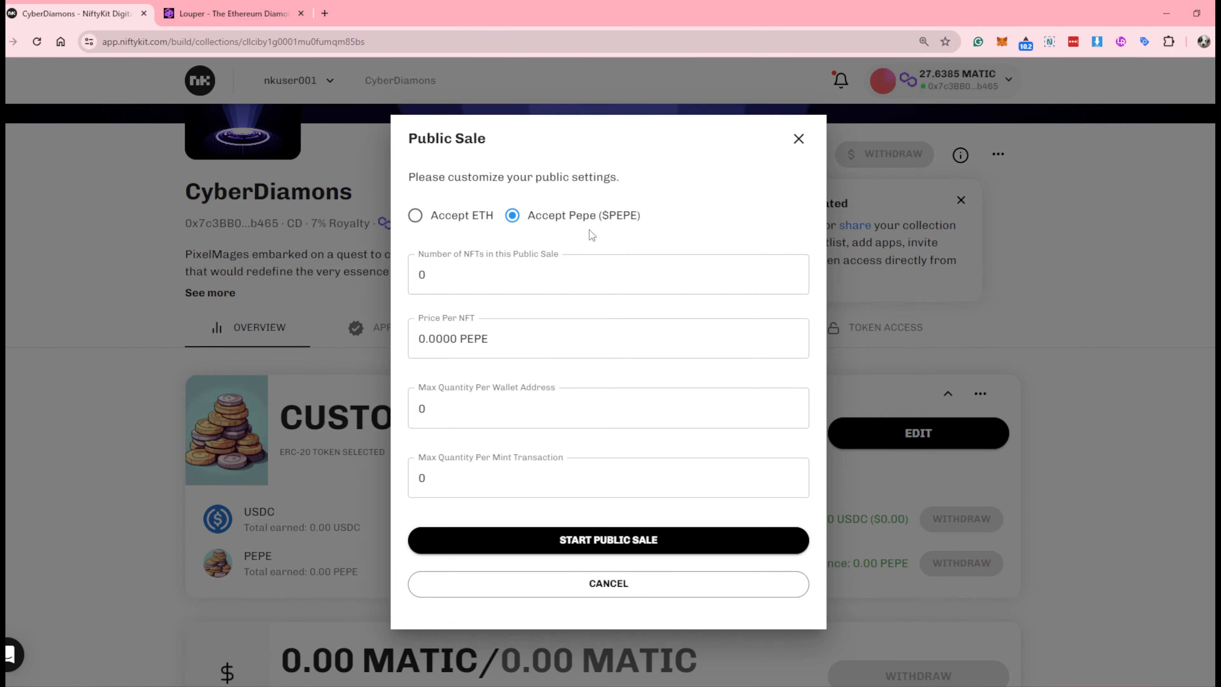
click(416, 217)
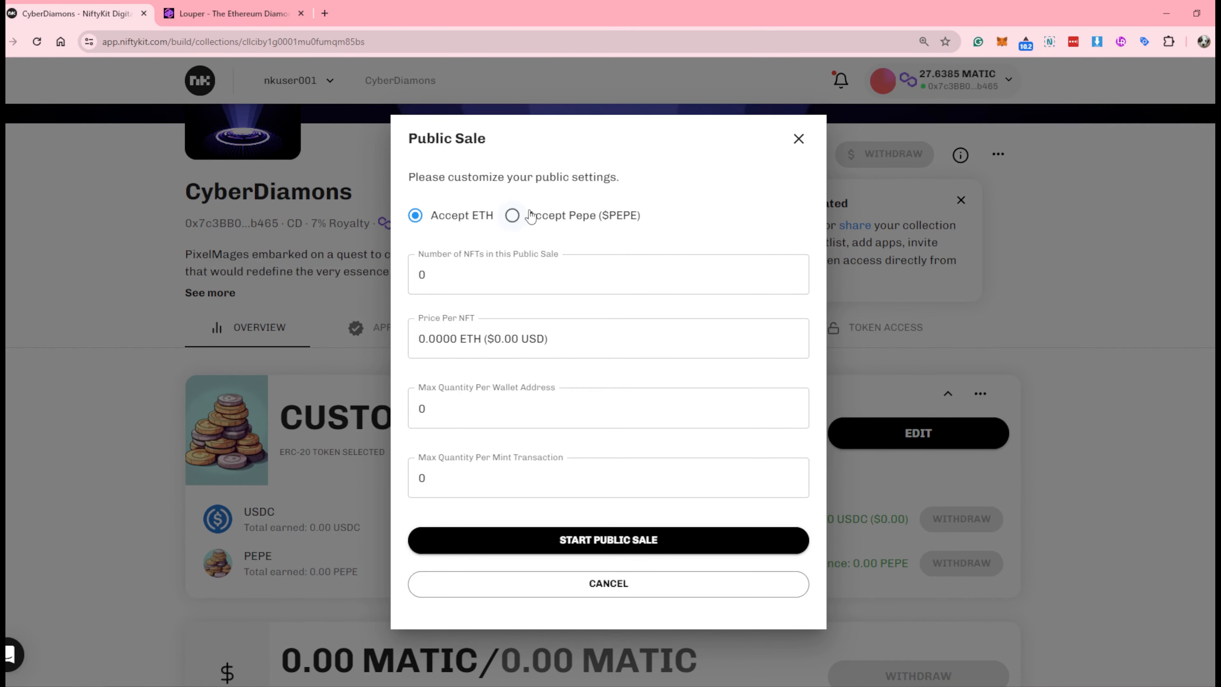
click(523, 222)
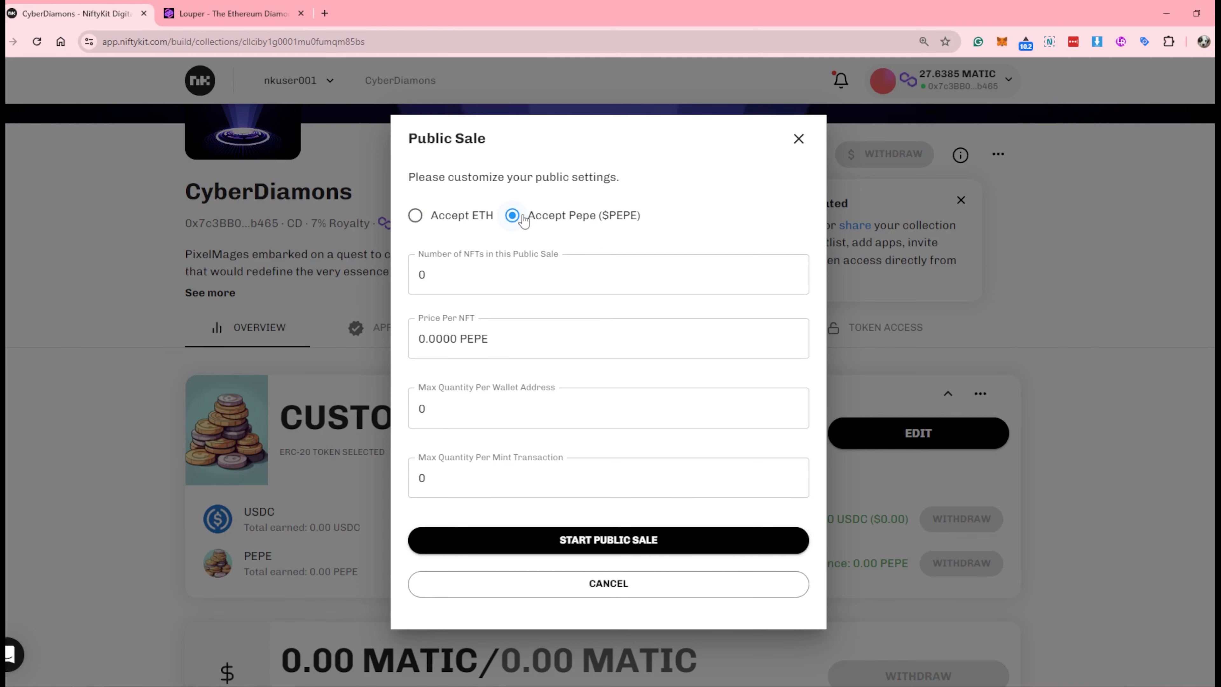
- Set the public sale to 1,000 NFTs at 10 PEPE, maximum 10 per wallet and per transaction, and start it with MetaMask confirmation
click(420, 276)
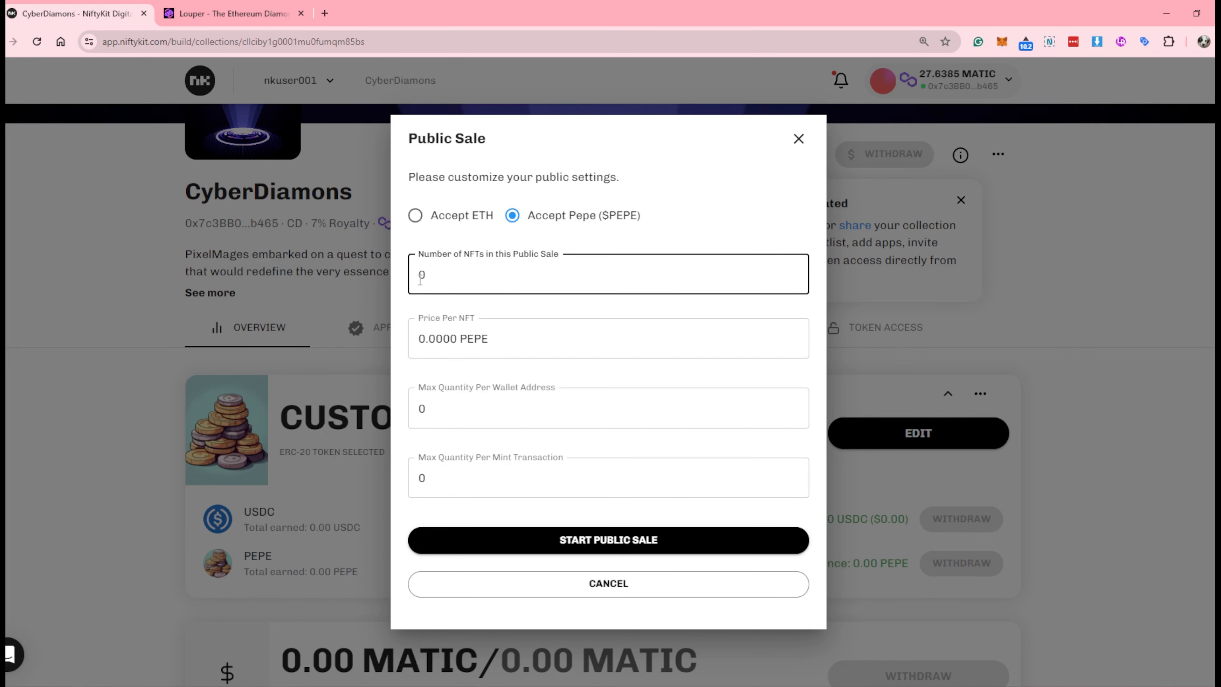
text(100)
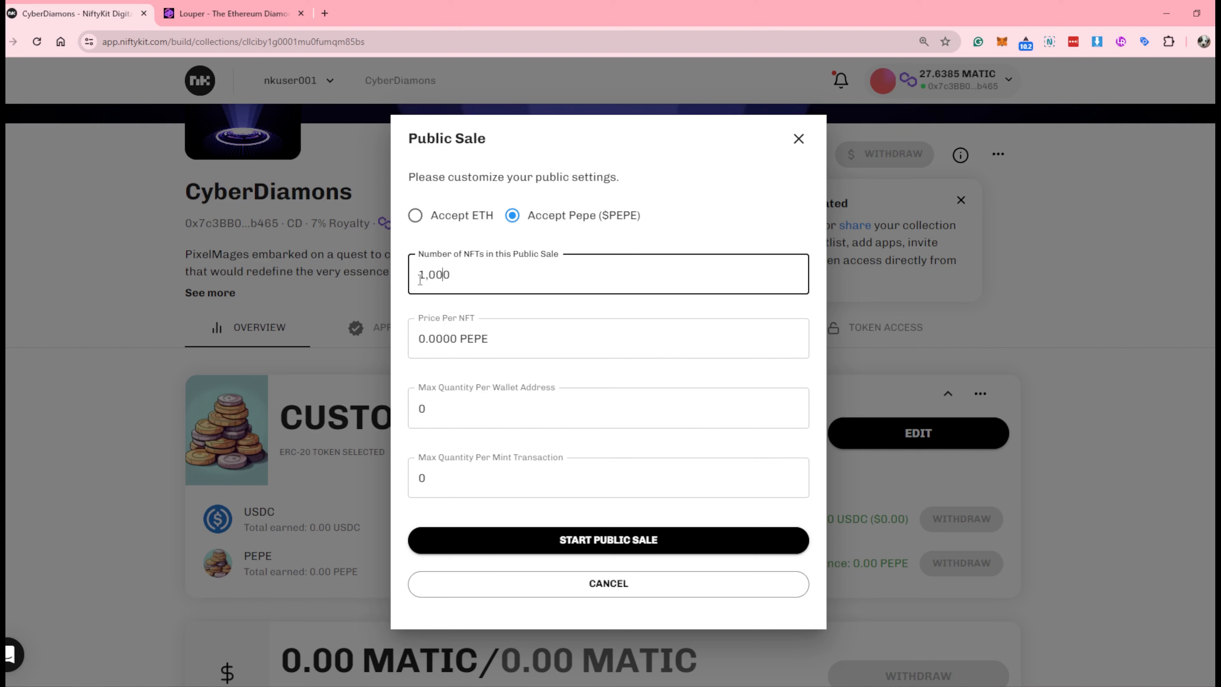
click(435, 341)
text(1)
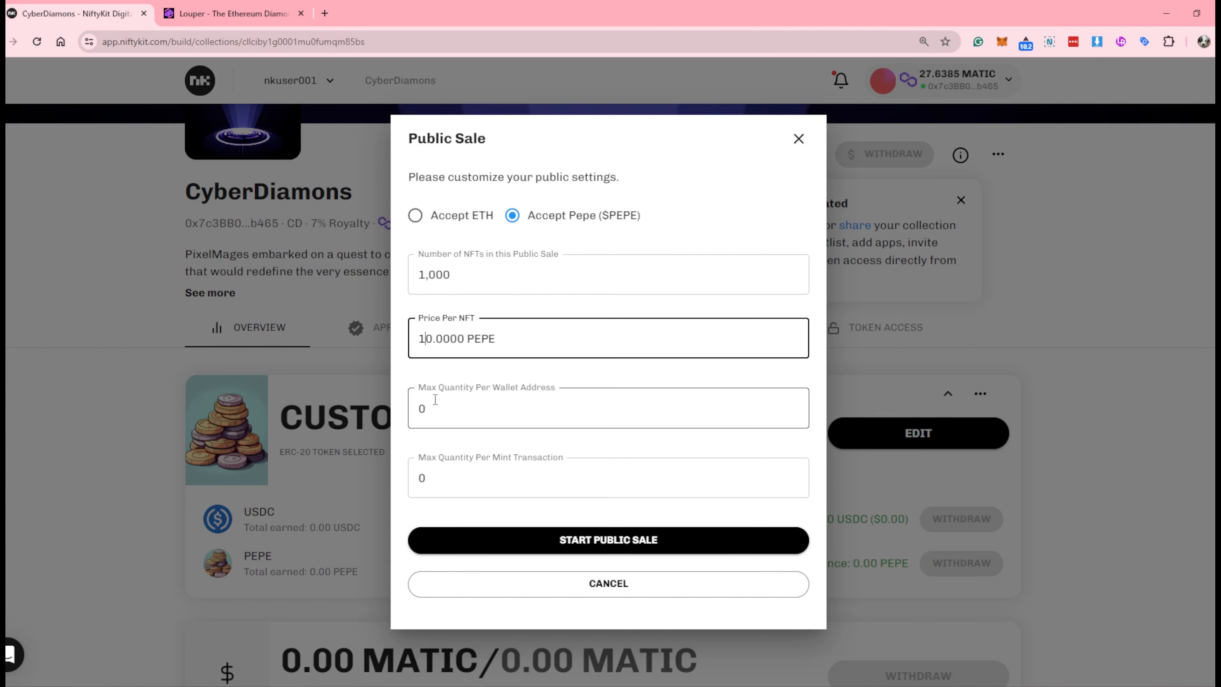
click(435, 399)
text(1)
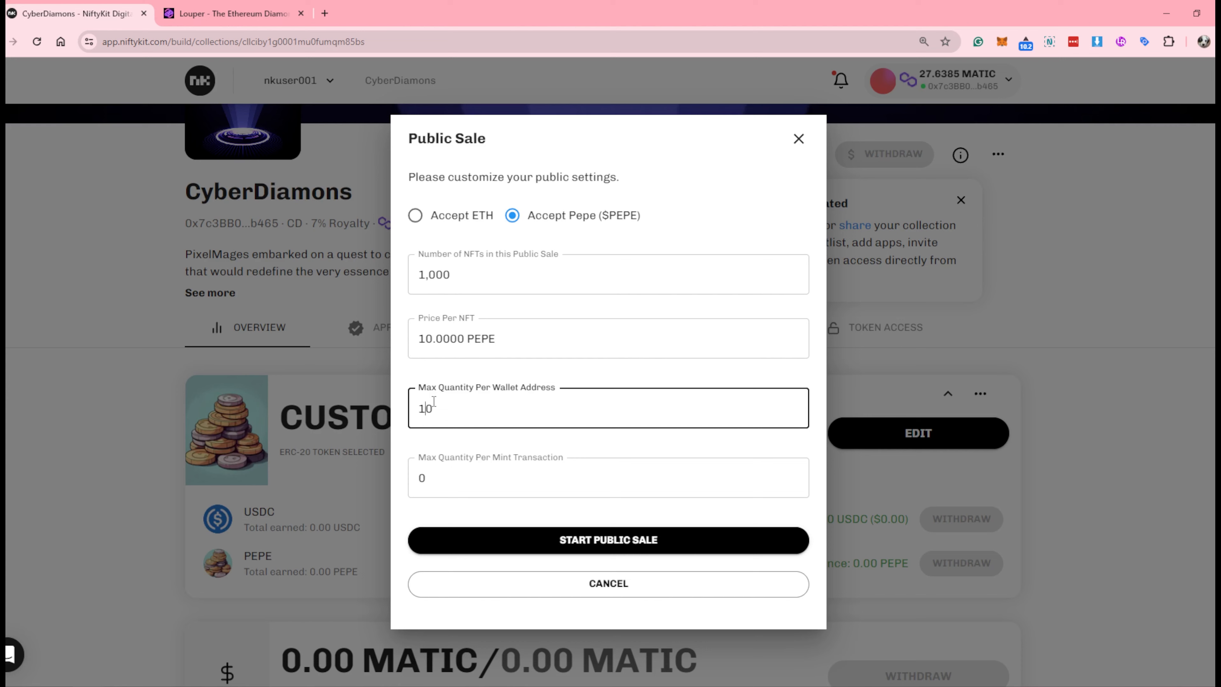
click(417, 477)
text(1)
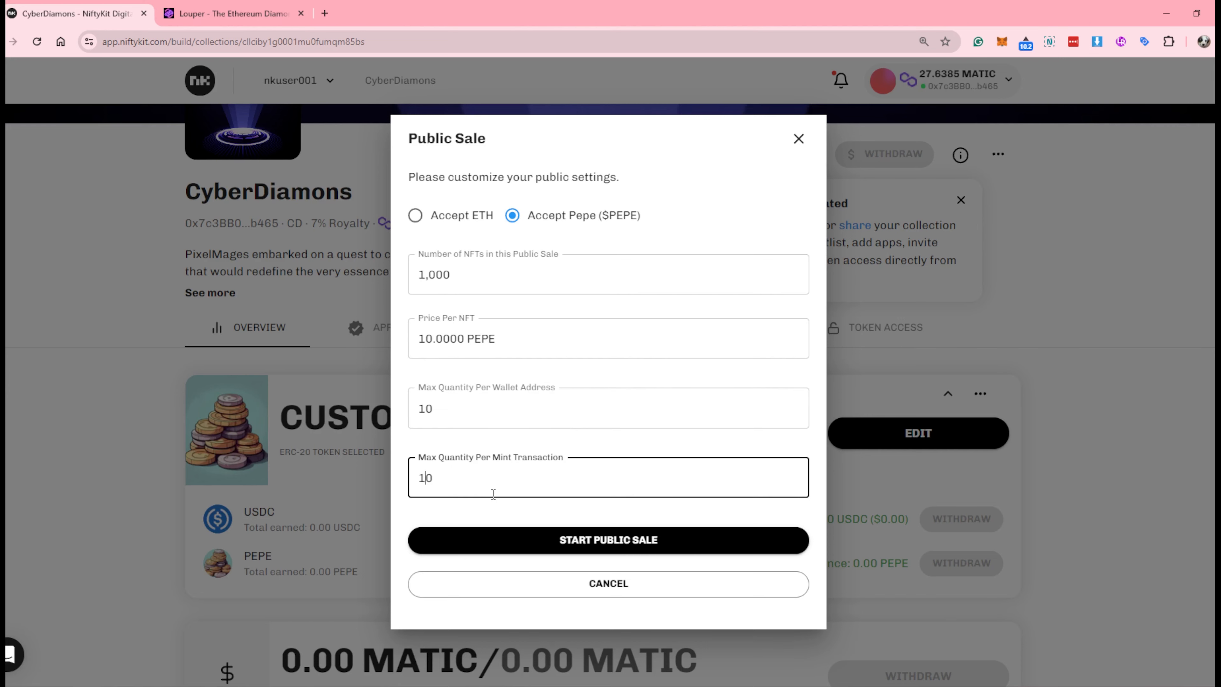
click(604, 543)
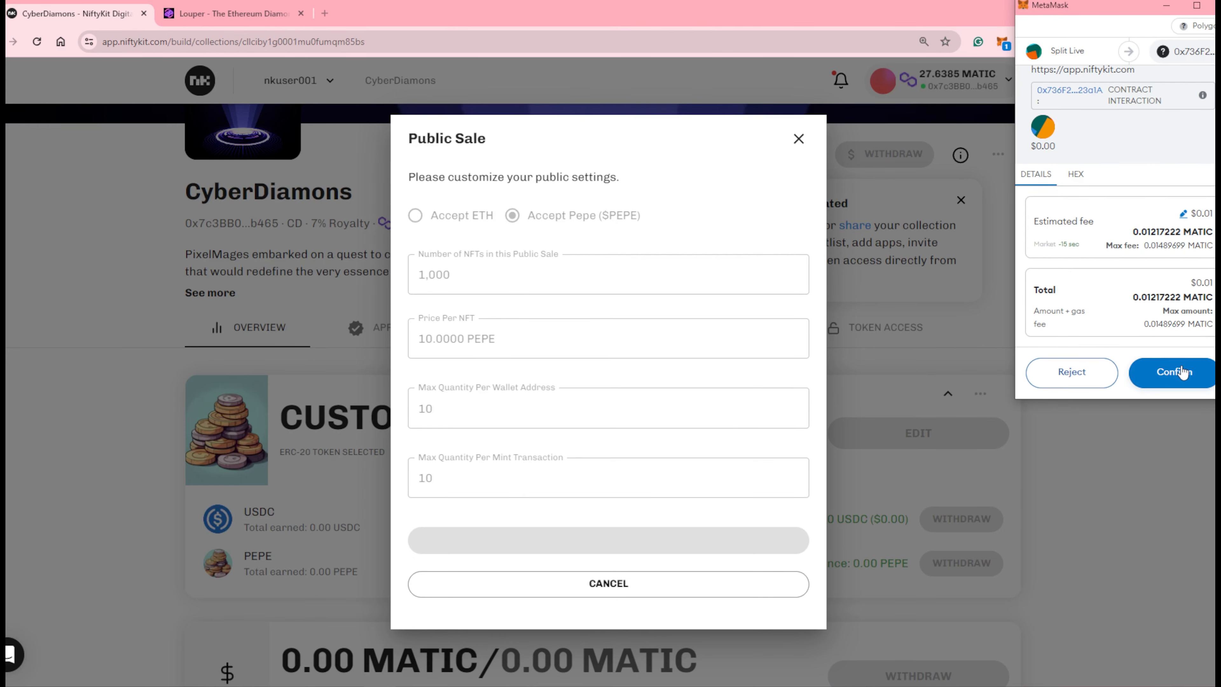
click(1183, 372)
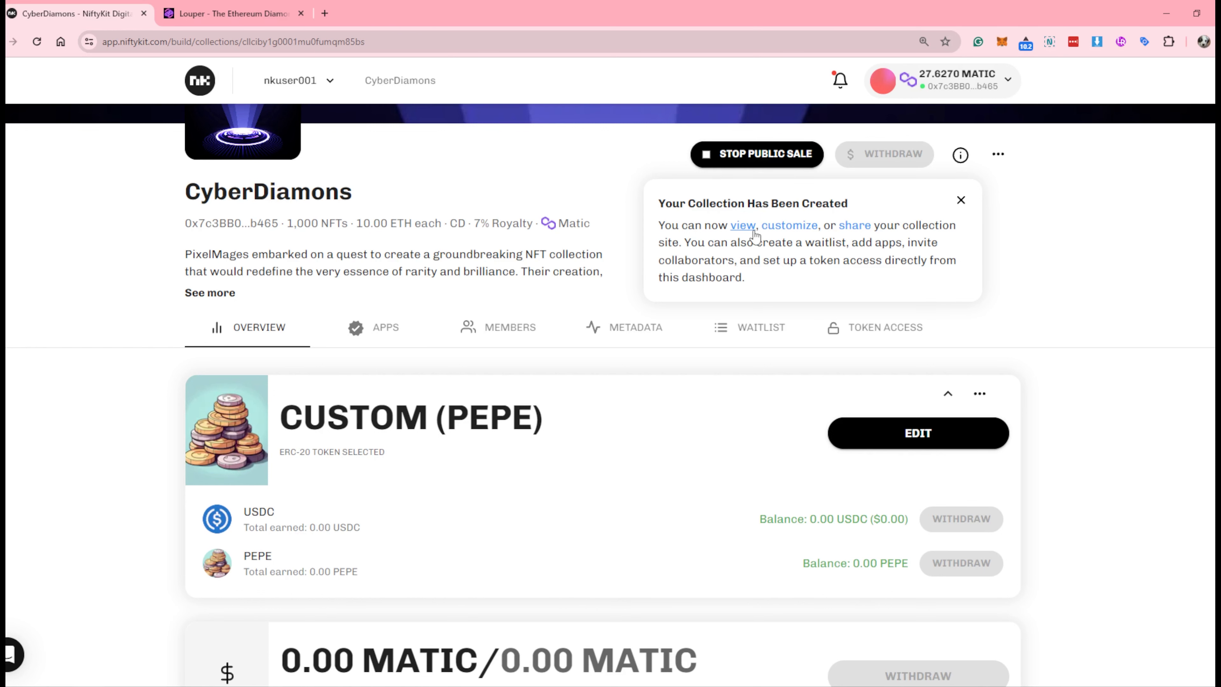
- View the CyberDiamons collection site and open the mint checkout summary for 1 NFT priced in PEPE
click(743, 225)
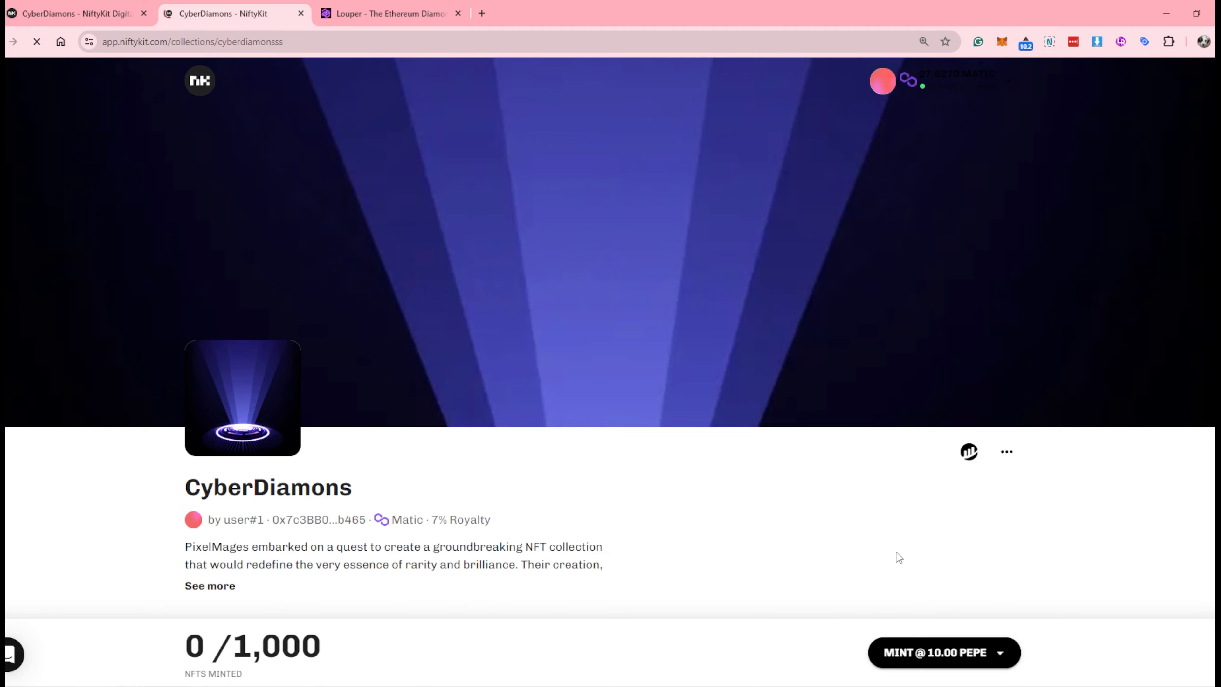
click(999, 661)
click(890, 398)
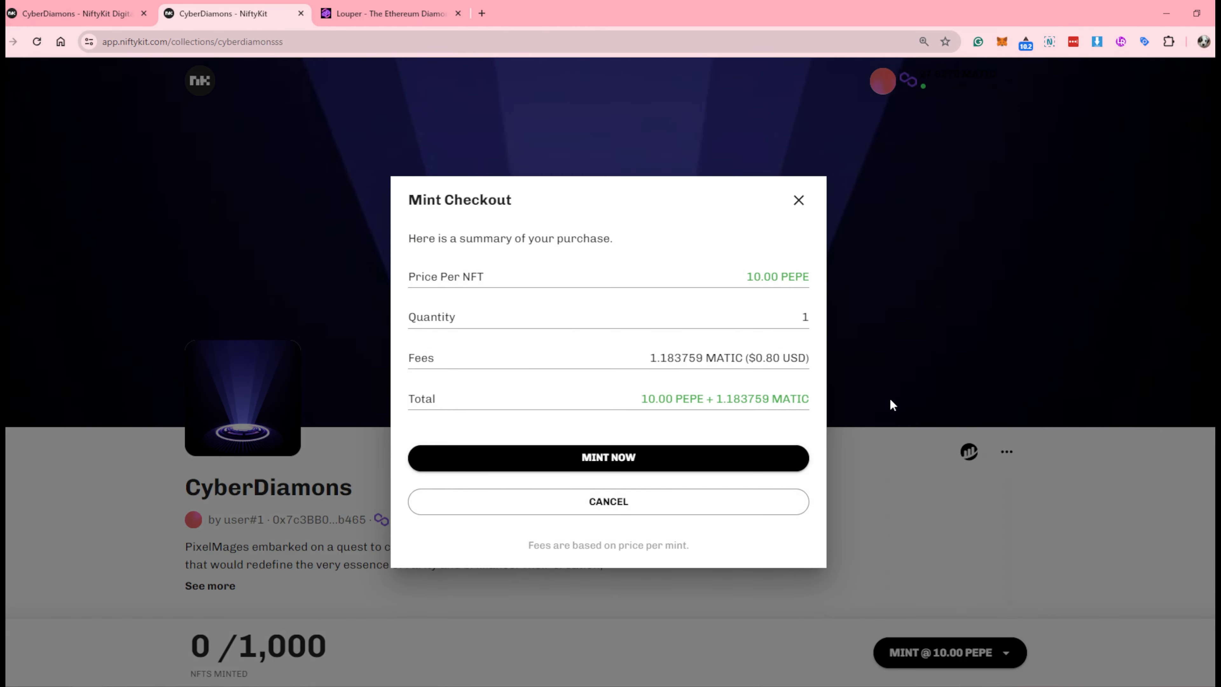